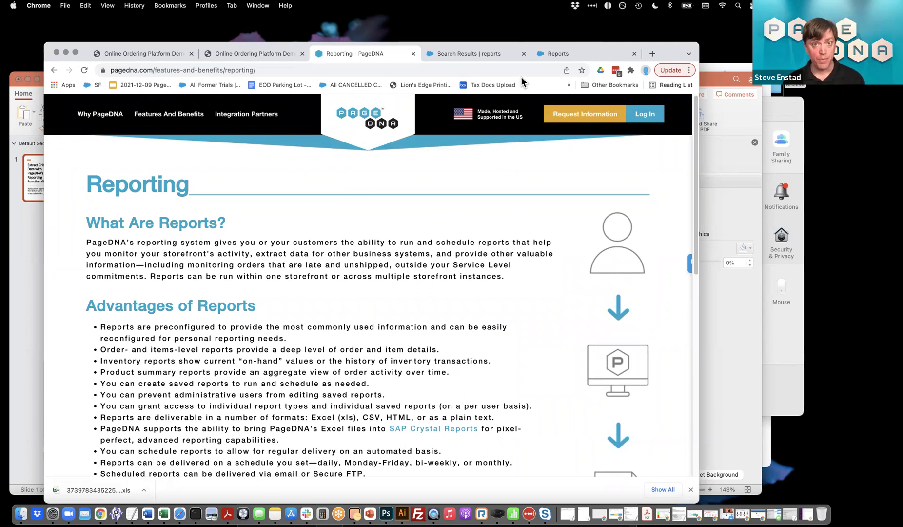
Open the Reports article from the knowledge base search results and scroll to its Limitations section
left_click(481, 52)
scroll(403, 189, "down", 1)
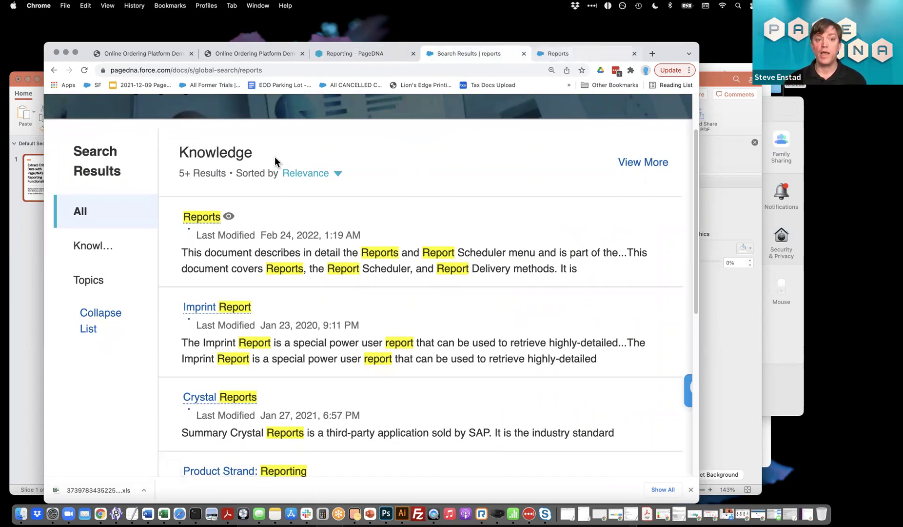
left_click(195, 219)
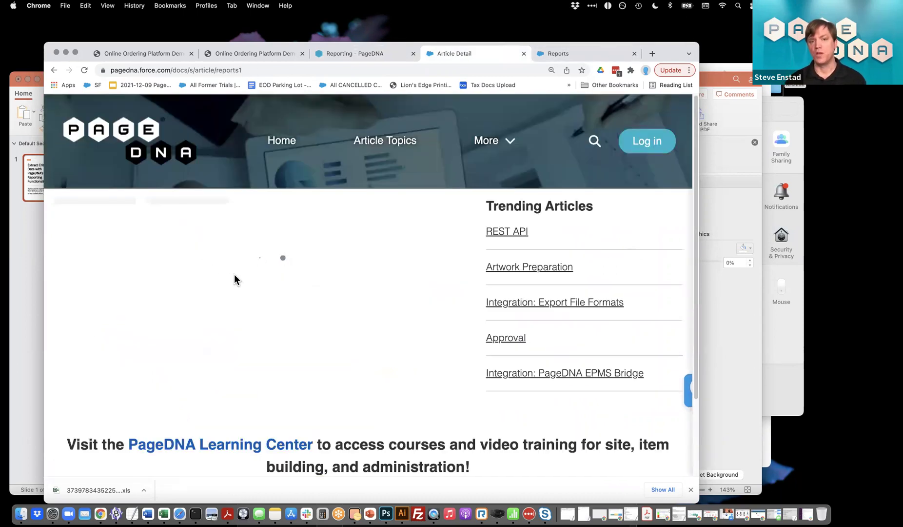
scroll(235, 276, "down", 10)
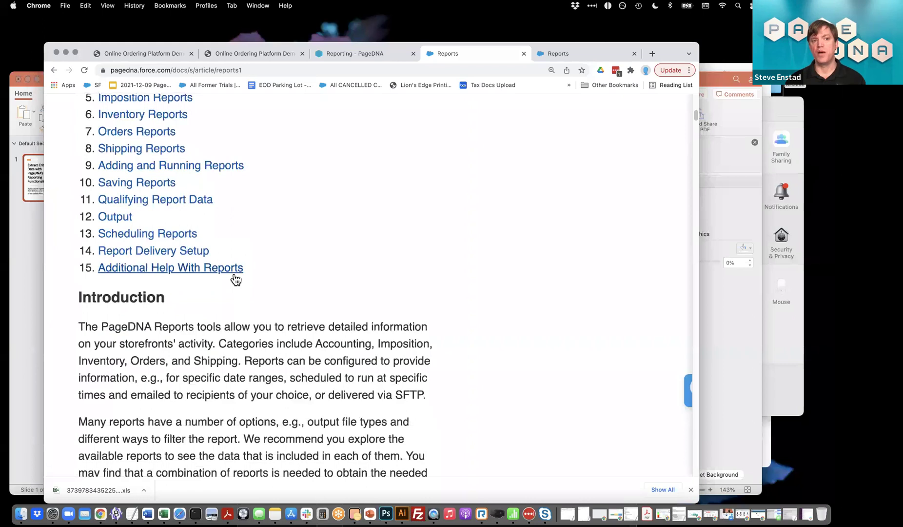
scroll(235, 276, "down", 5)
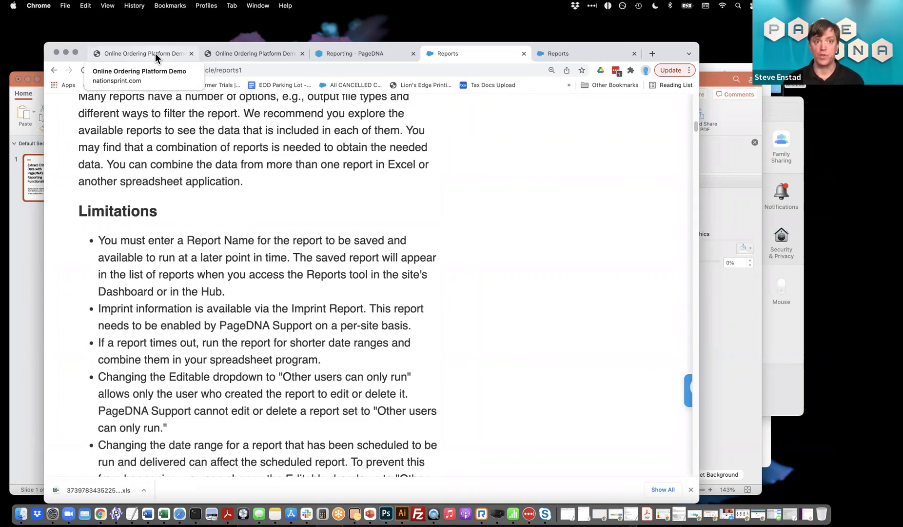
Search the admin navigation for 'reports' and open the Reports page with its 37 saved reports
left_click(126, 51)
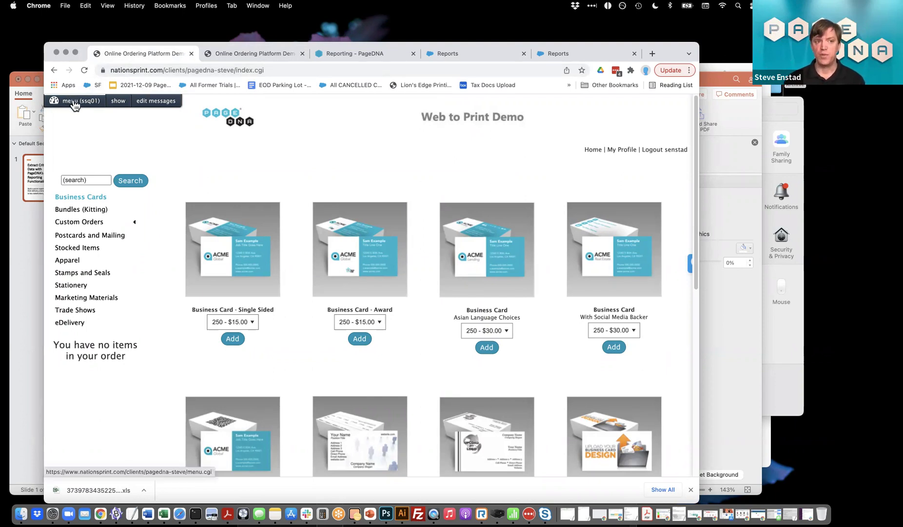
left_click(234, 55)
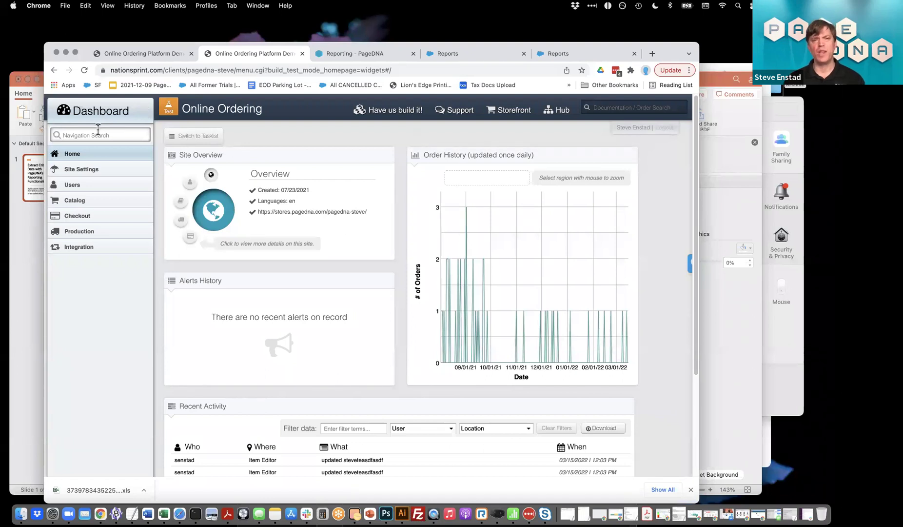
type("reports")
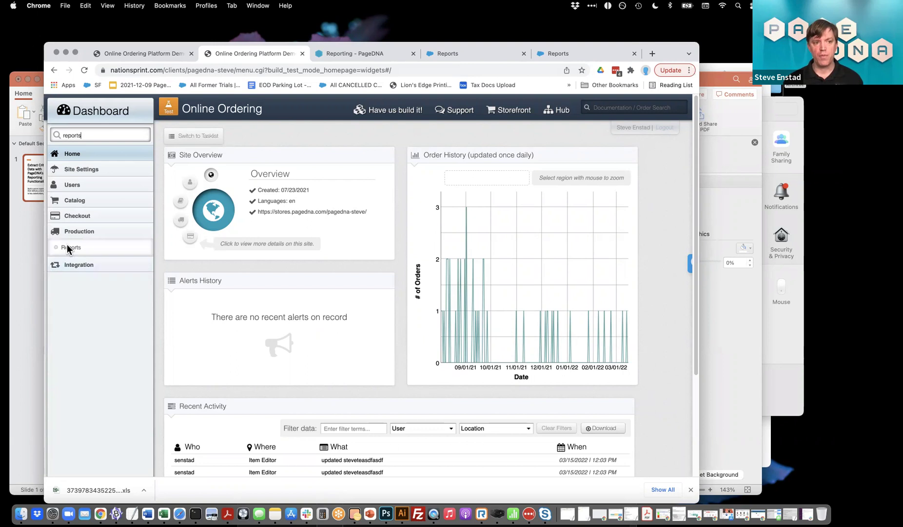
key("Return")
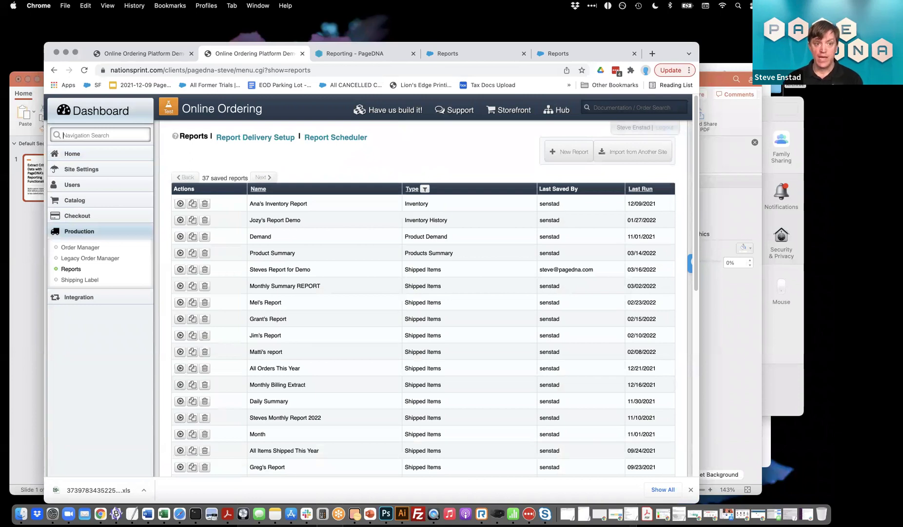
scroll(491, 226, "down", 5)
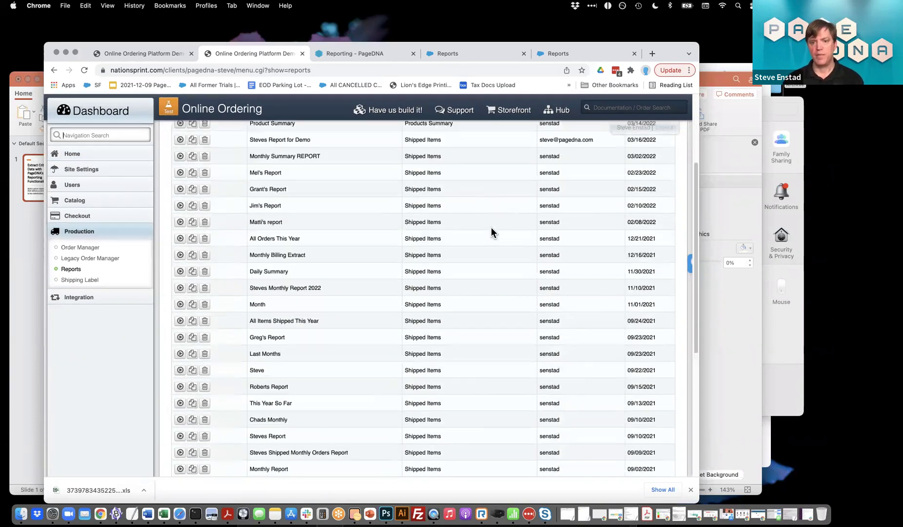
scroll(510, 161, "up", 10)
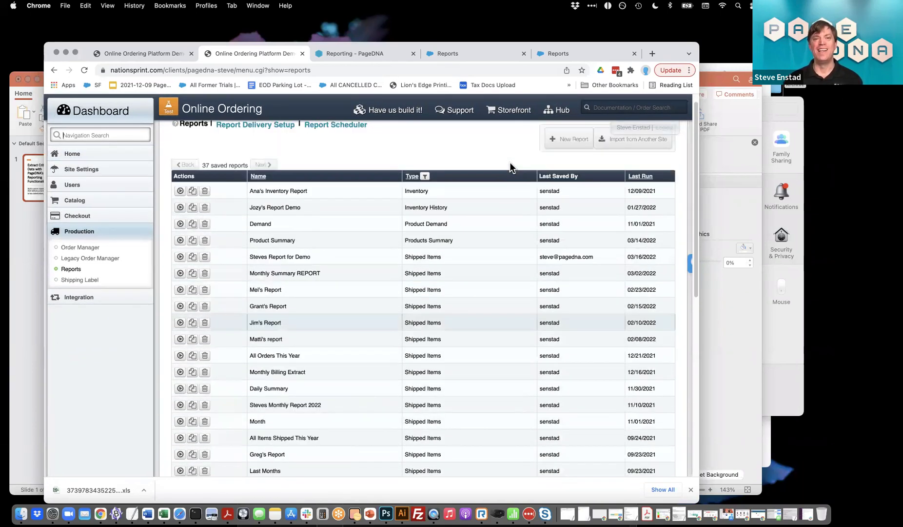
Start a new report and choose Shipped Items from the Shipping section
left_click(567, 158)
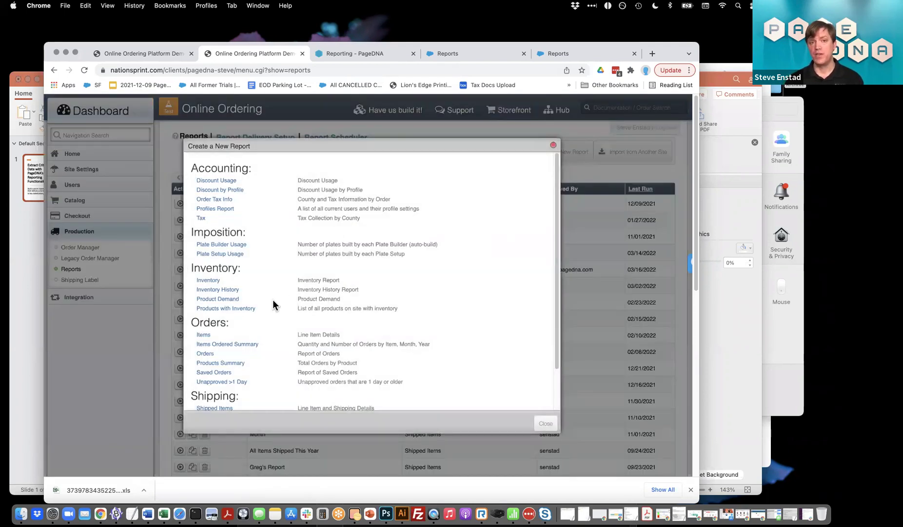
scroll(273, 305, "up", 5)
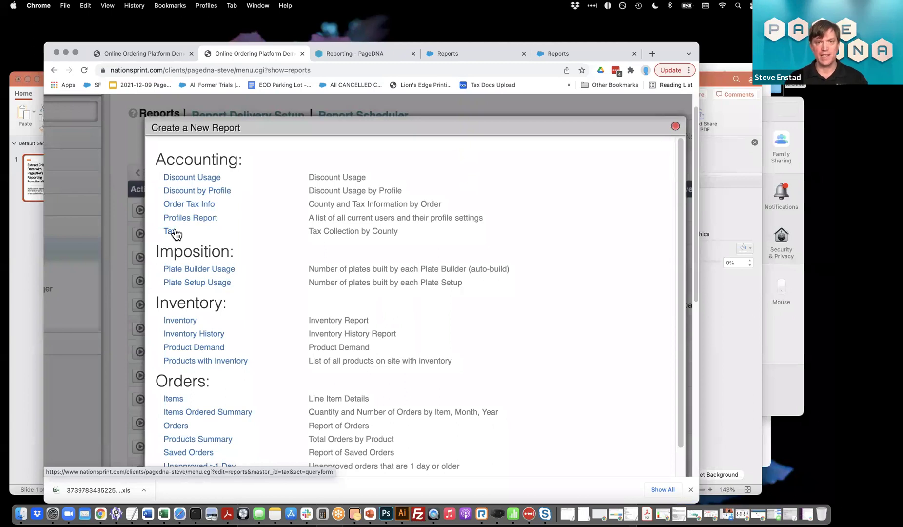
scroll(175, 234, "down", 3)
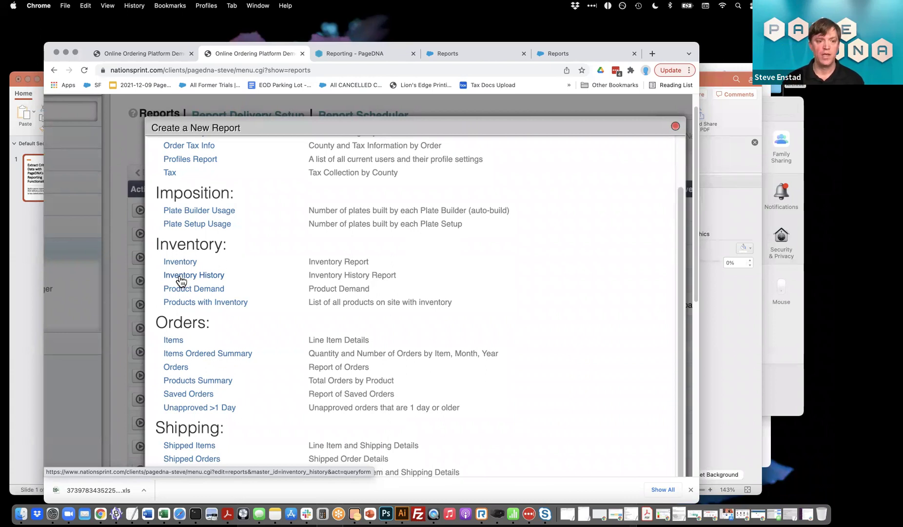
scroll(181, 280, "down", 1)
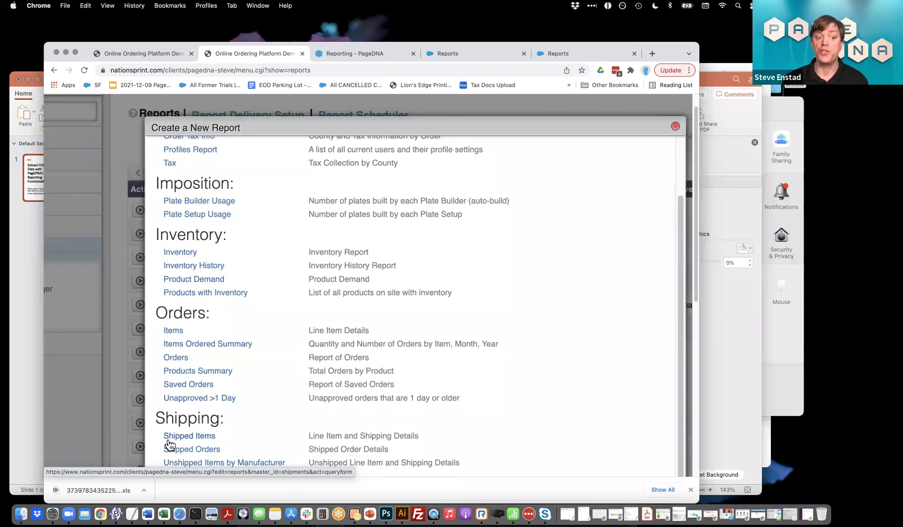
left_click(178, 438)
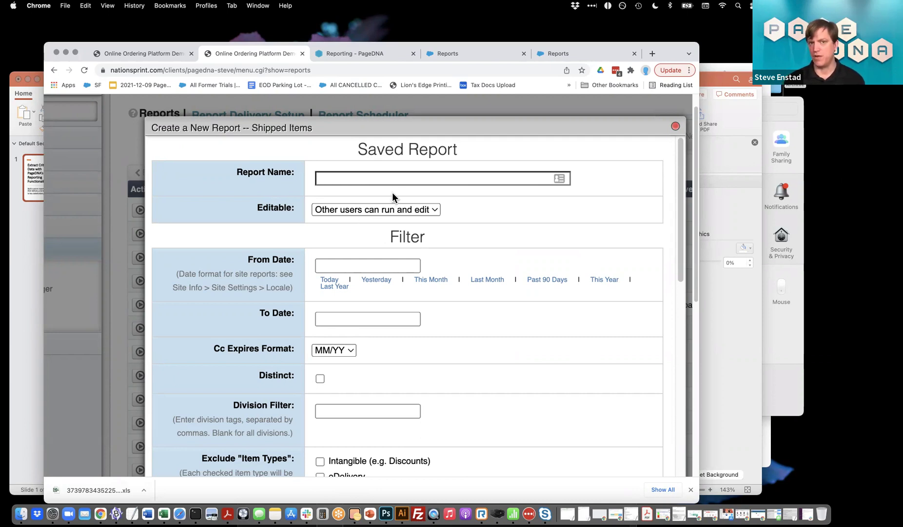
Name the report 'Steves Shipped Orders DEMO' and set its dates to last year, 01/01/2021–12/31/2021
left_click(383, 182)
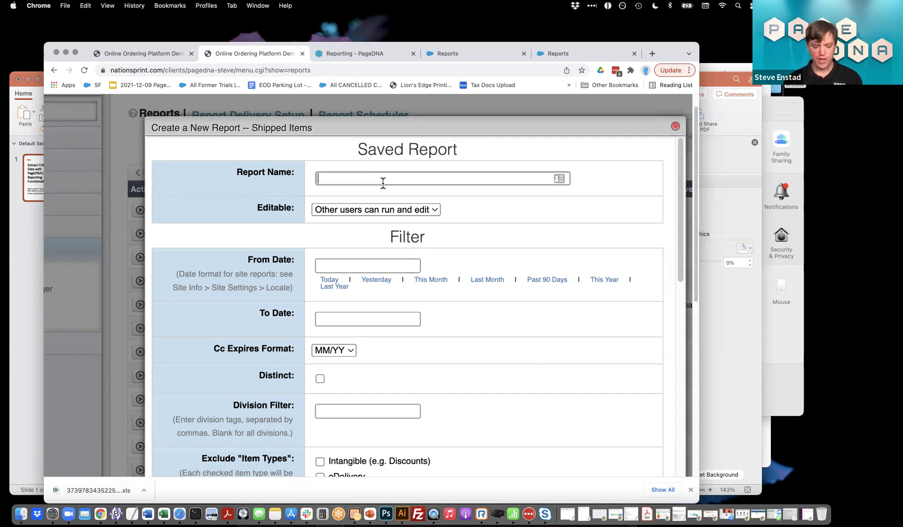
type("Steves S")
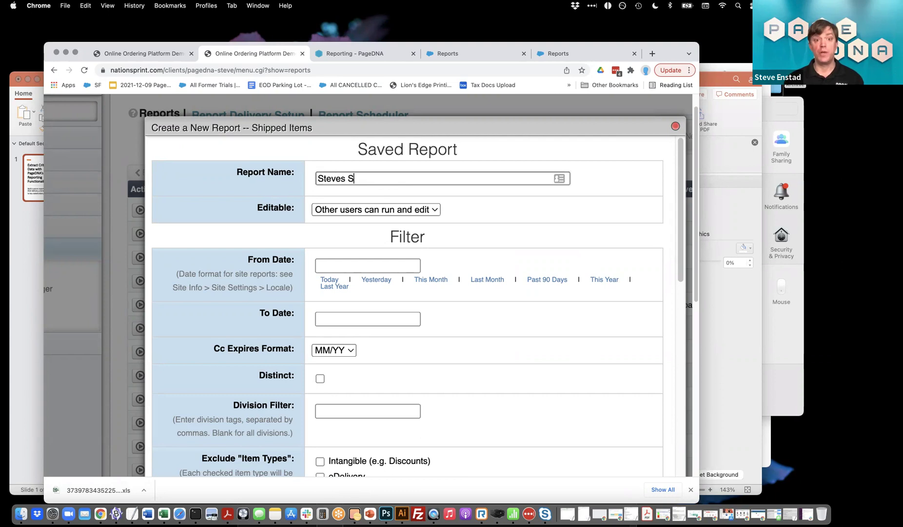
type("hipped Orders")
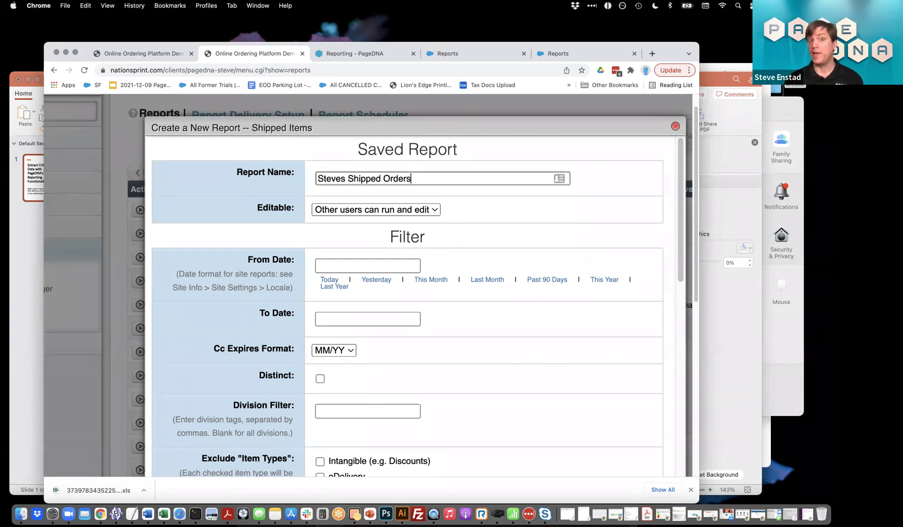
key("super+a")
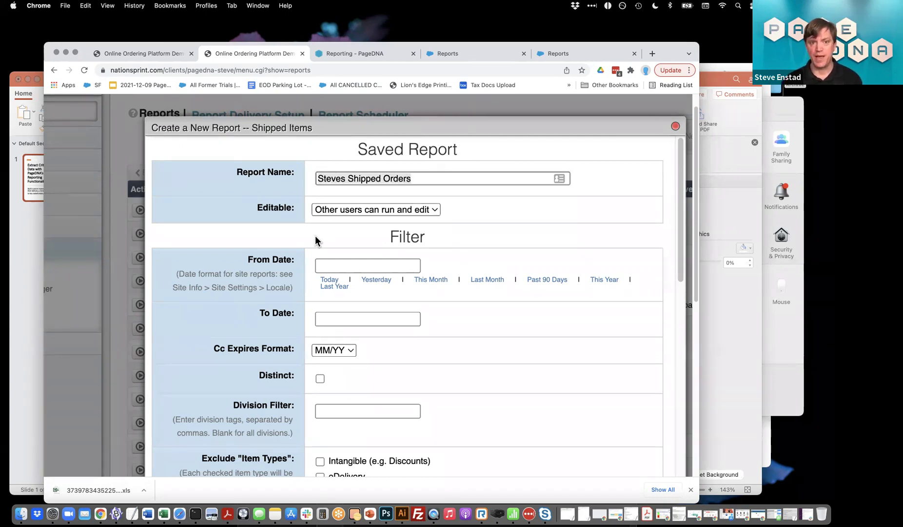
left_click(438, 176)
type("DEMO")
left_click(375, 266)
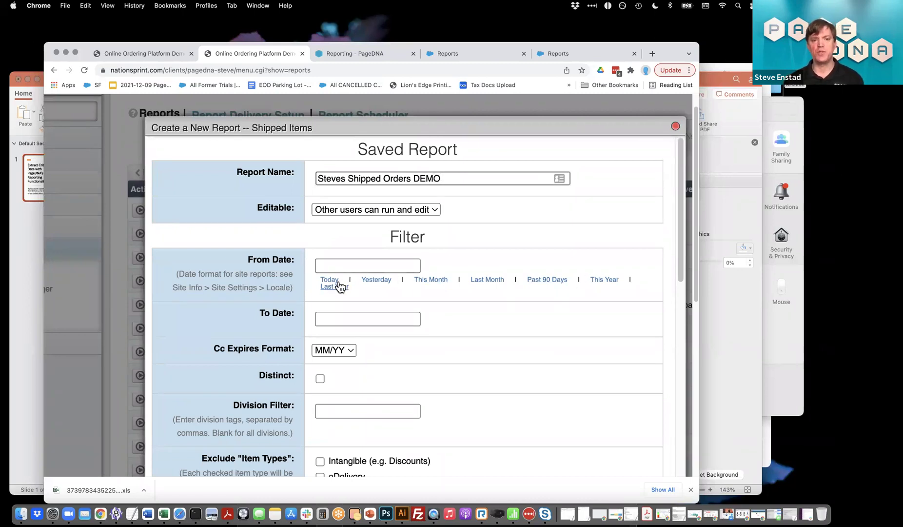
left_click(335, 286)
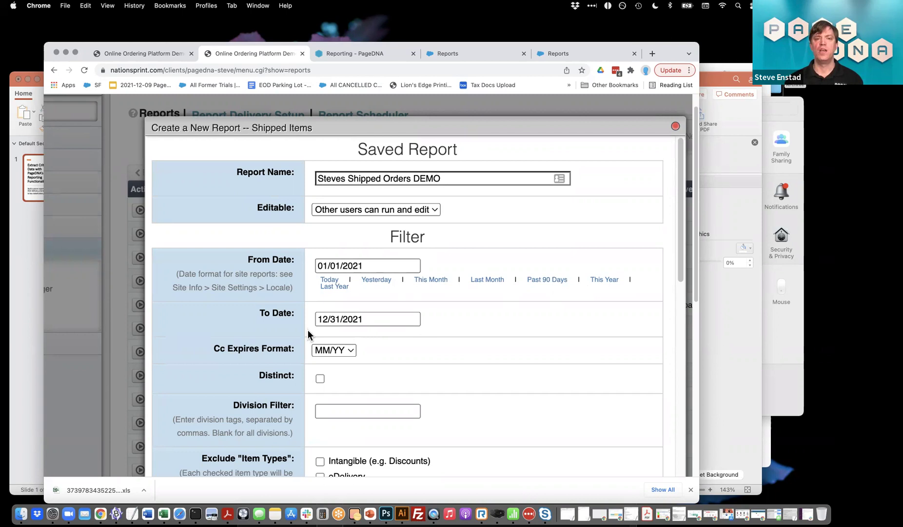
scroll(319, 331, "down", 5)
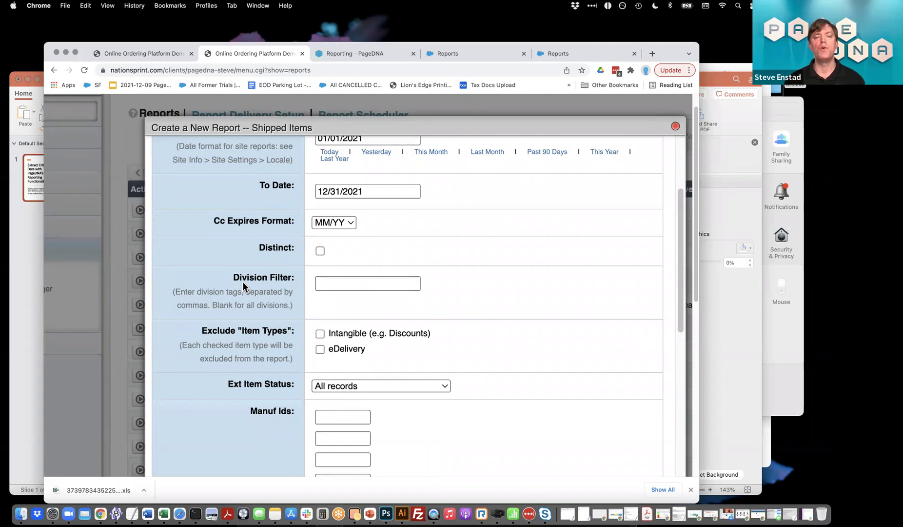
Clear the report's credit-card decryption password field, leaving it blank
scroll(243, 285, "up", 1)
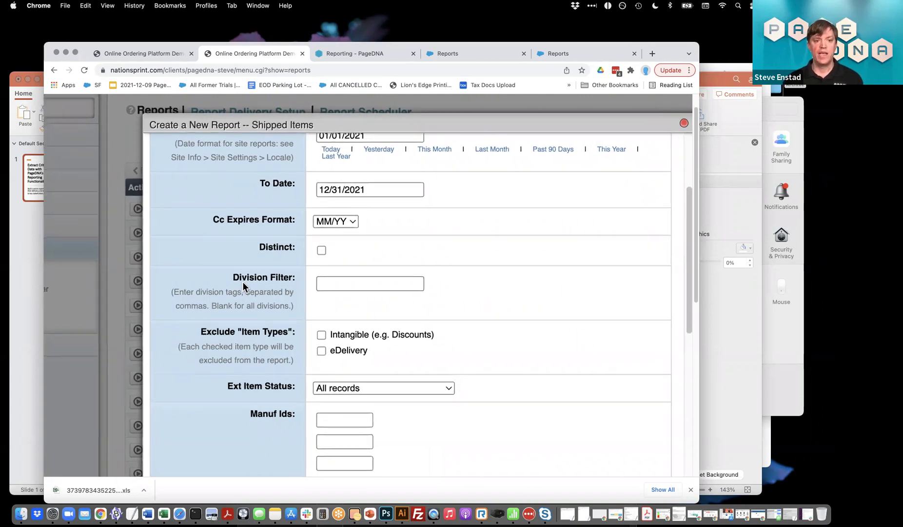
scroll(243, 285, "up", 2)
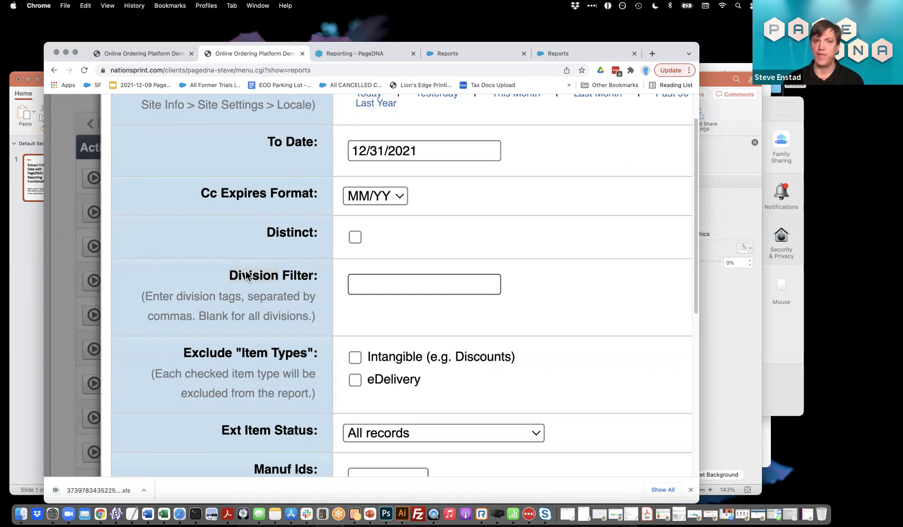
left_click(415, 286)
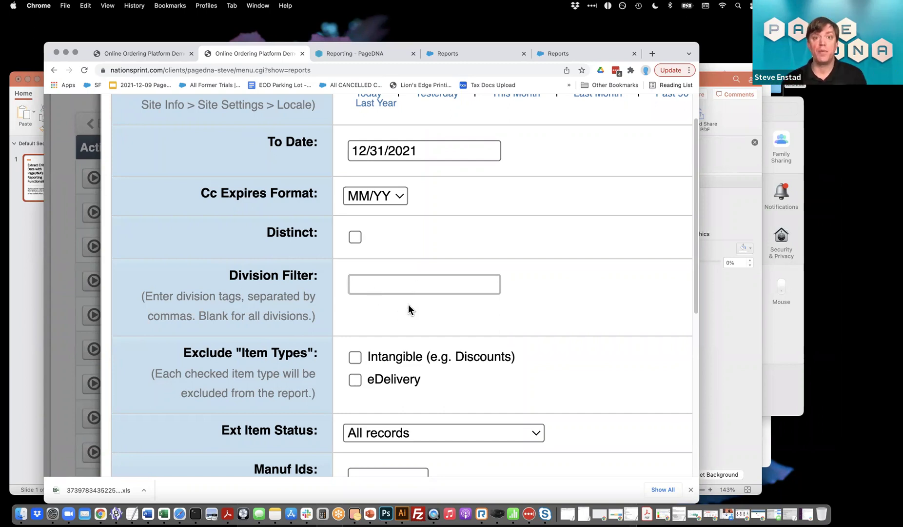
scroll(408, 304, "down", 5)
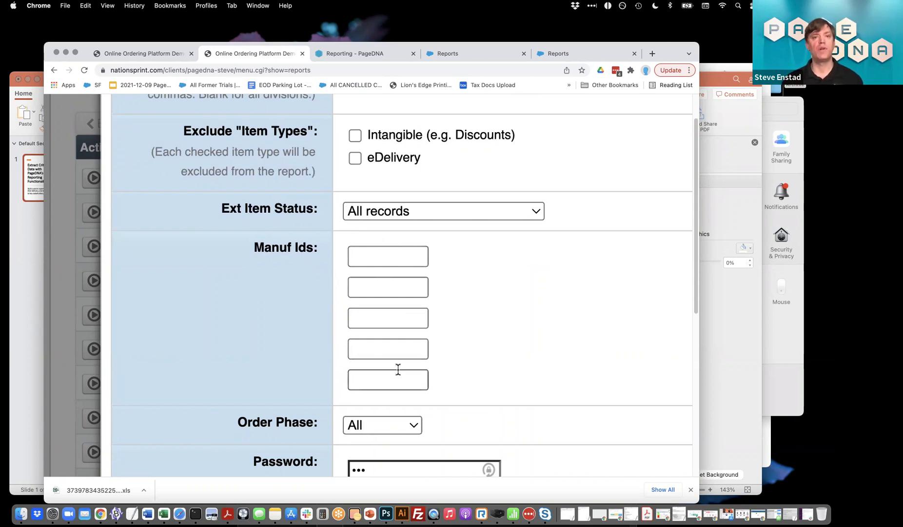
scroll(398, 369, "down", 5)
left_click(393, 257)
key("BackSpace")
key("BackSpace")
key("BackSpace")
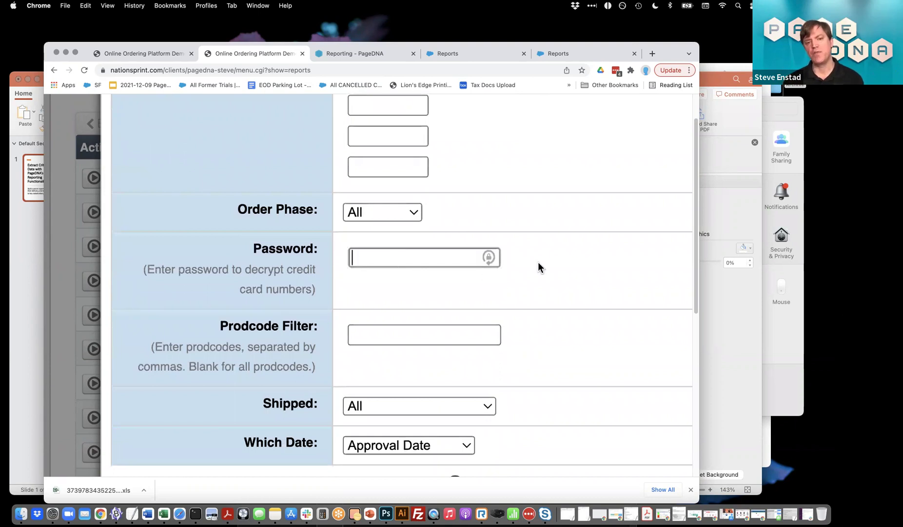
Bring the Included Columns list into view to pick out the Bill Code and Item Bill Code entries
scroll(538, 262, "down", 4)
scroll(538, 267, "down", 3)
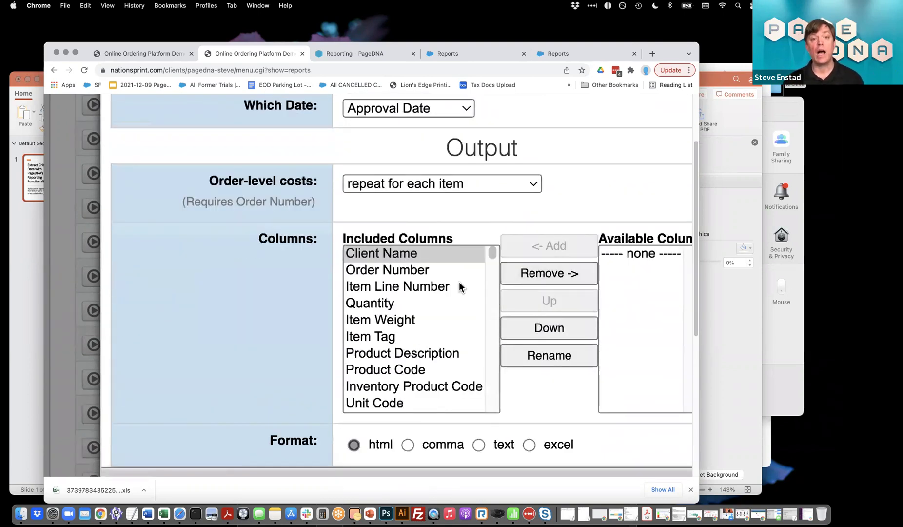
scroll(460, 287, "down", 1)
scroll(487, 273, "down", 10)
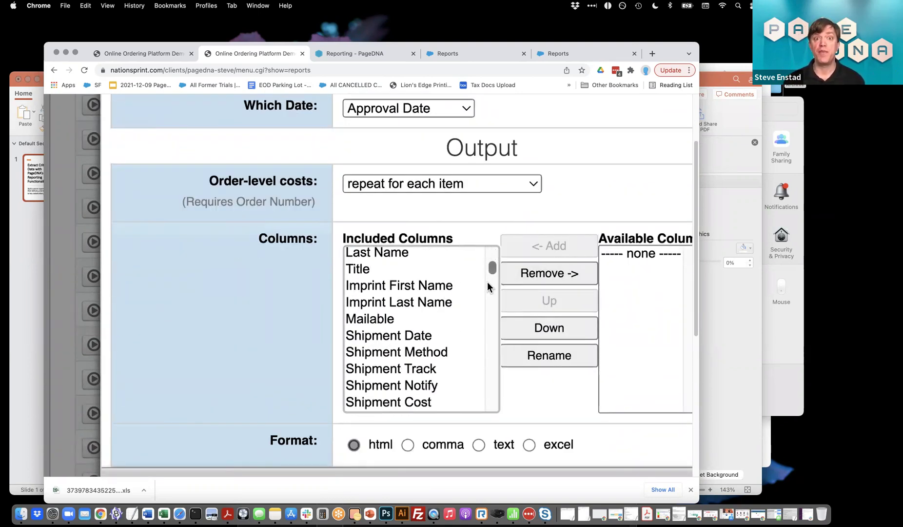
scroll(407, 312, "down", 5)
scroll(404, 312, "down", 6)
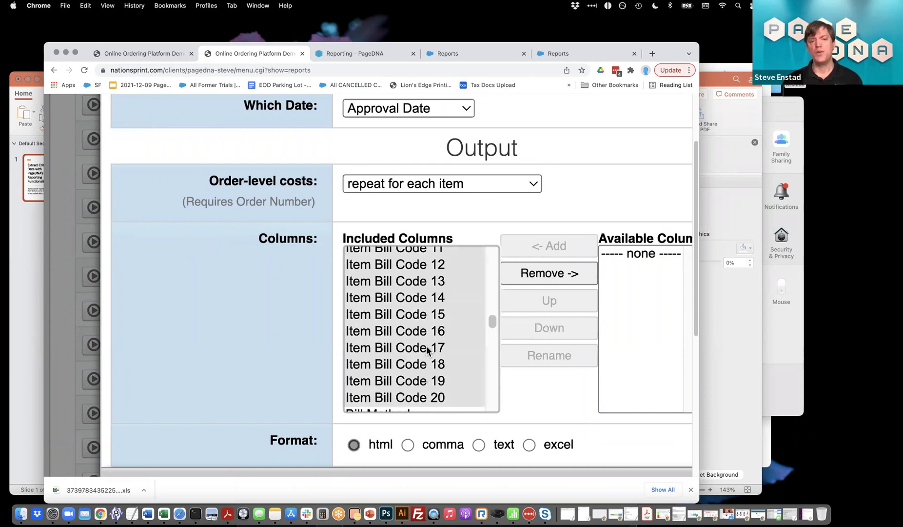
scroll(427, 349, "up", 10)
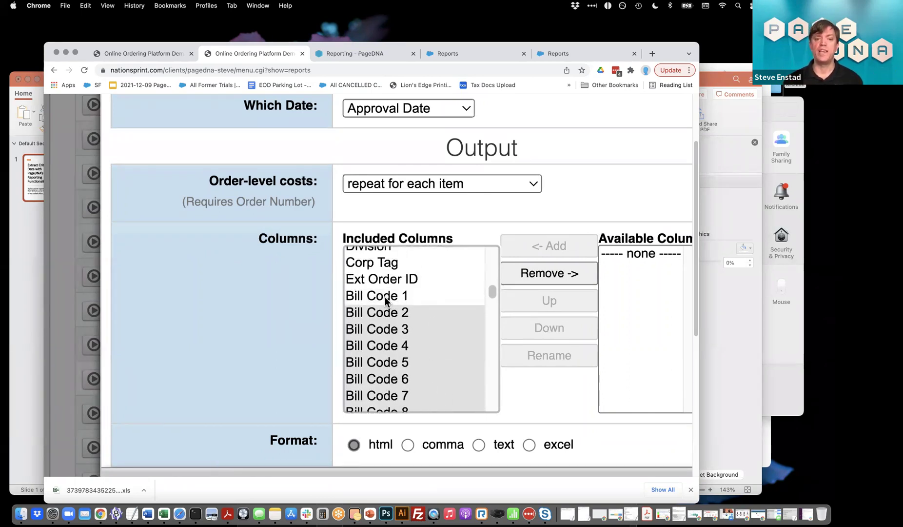
Remove the Bill Code and Item Bill Code columns, then save and generate the report
left_click(546, 274)
key("super+minus")
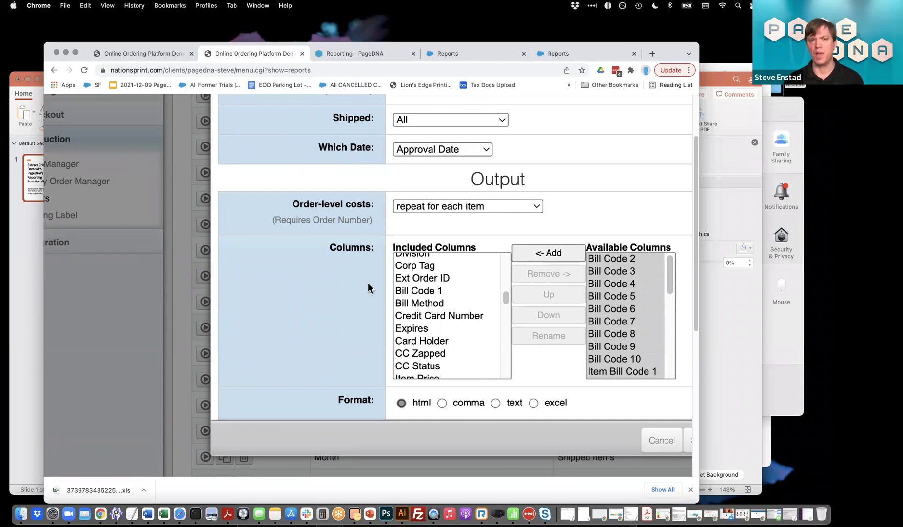
key("super+minus")
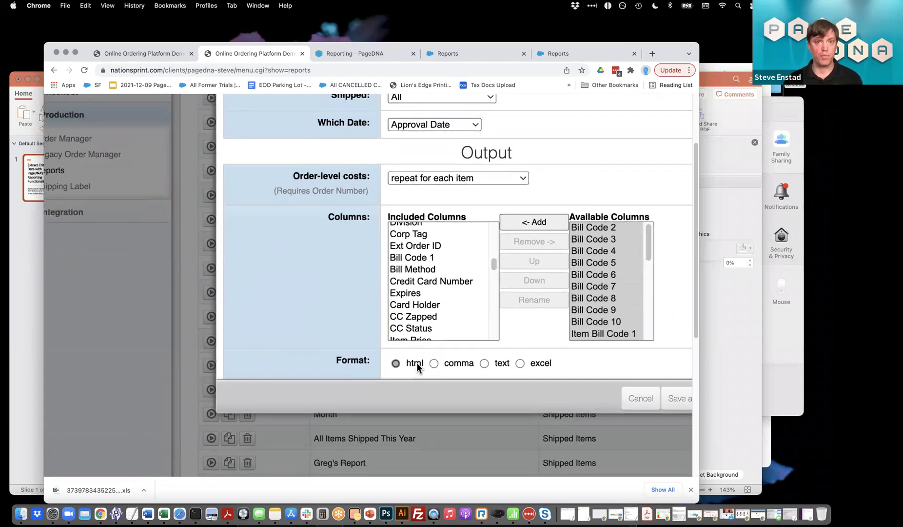
key("super+minus")
left_click(607, 414)
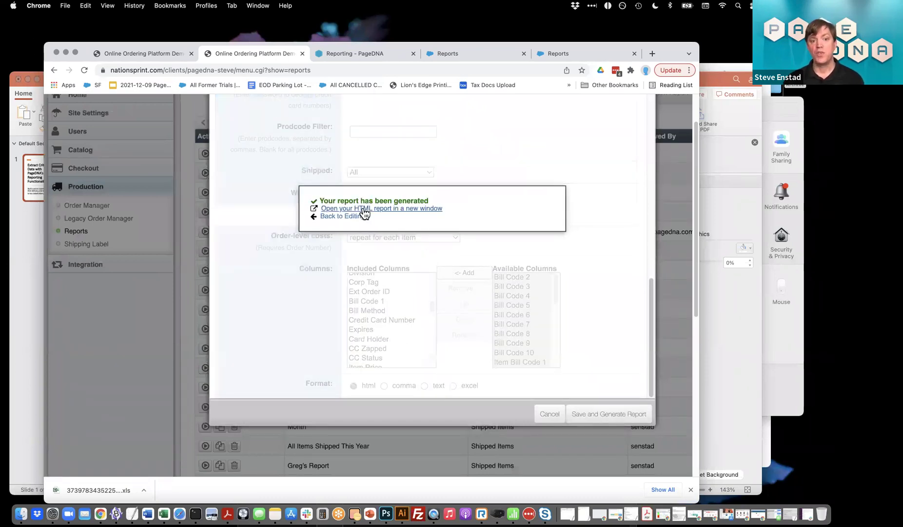
left_click(363, 208)
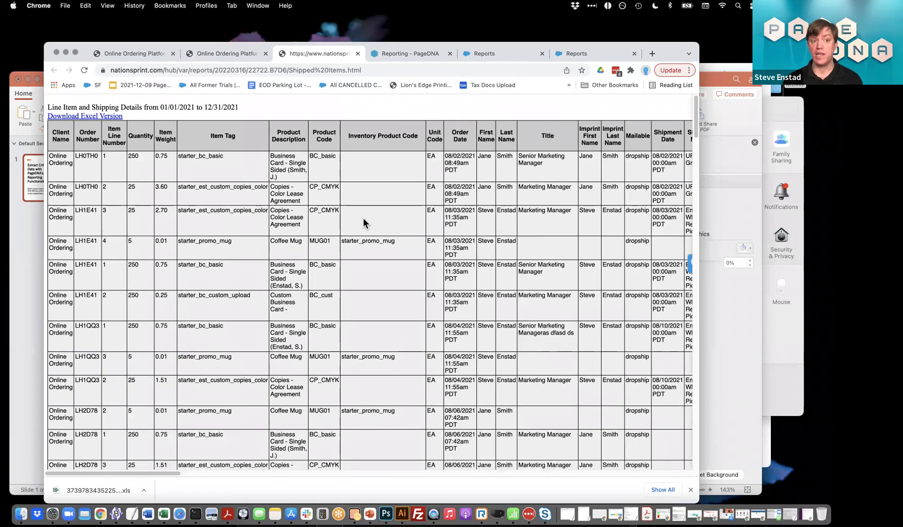
Review the Line Item and Shipping Details table and save its Excel version as 15063647582075845.xls
scroll(366, 205, "down", 5)
scroll(370, 195, "up", 5)
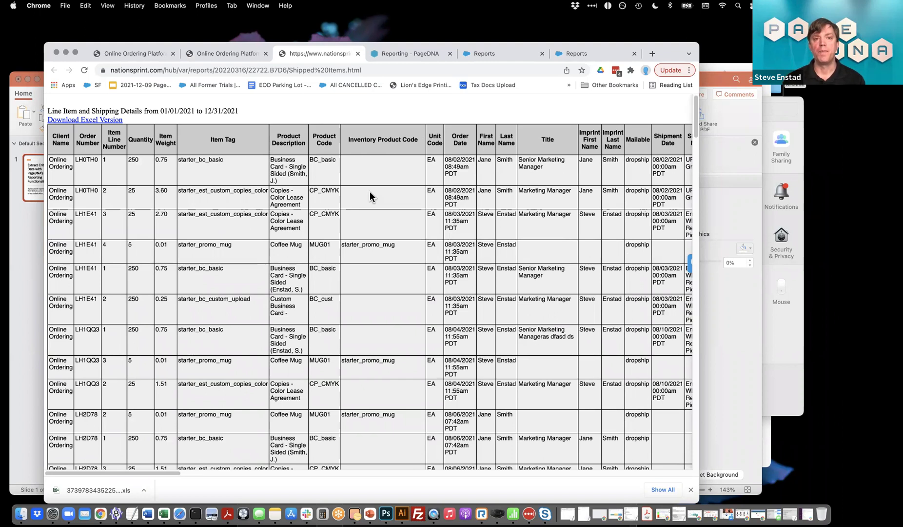
scroll(178, 164, "right", 2)
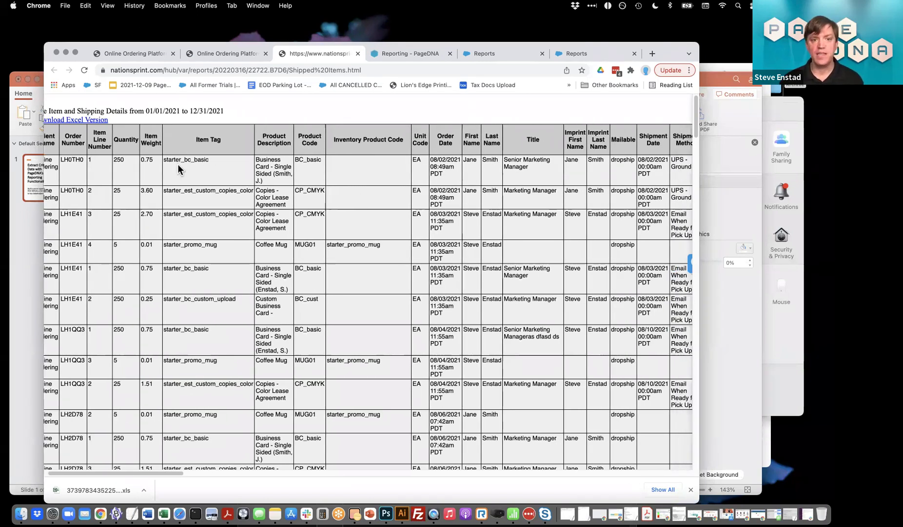
scroll(178, 164, "right", 15)
scroll(399, 238, "right", 15)
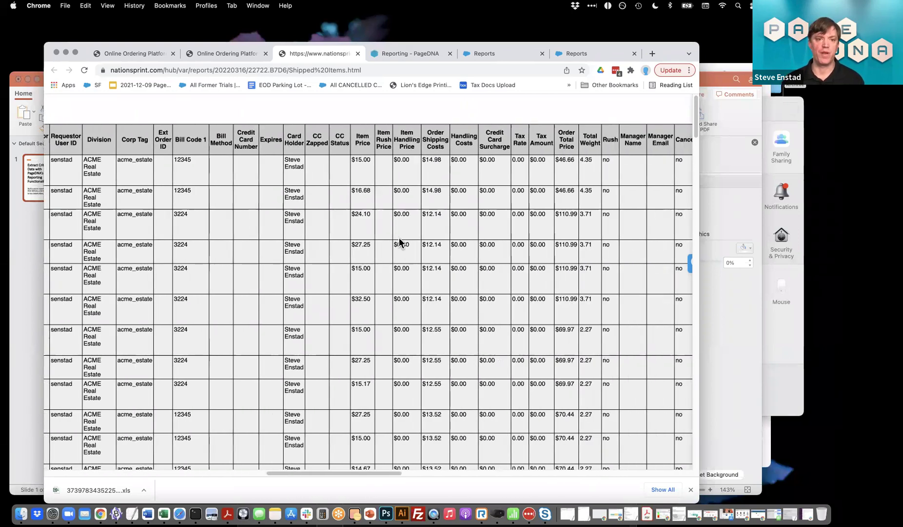
scroll(399, 241, "right", 1)
scroll(413, 146, "right", 3)
scroll(412, 146, "right", 15)
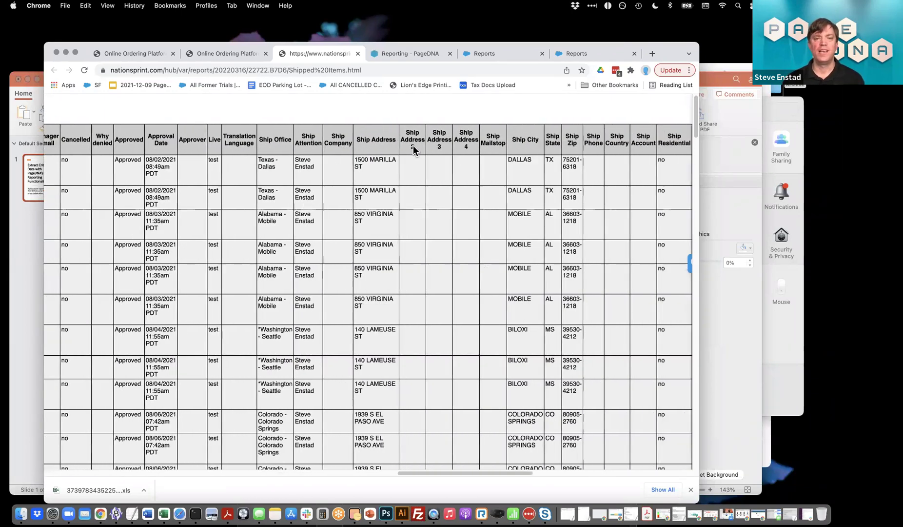
scroll(413, 145, "right", 20)
scroll(413, 146, "left", 20)
left_click(102, 121)
left_click(605, 448)
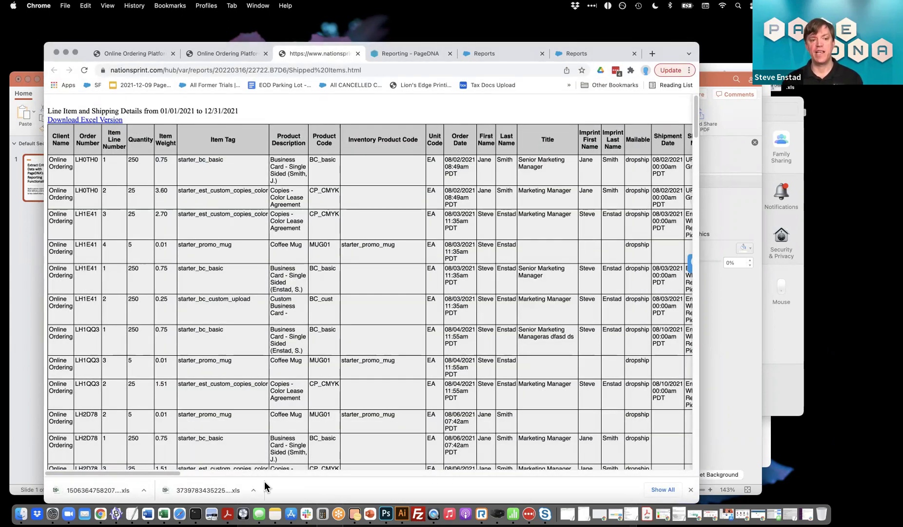
Check the order dates and columns in the downloaded workbook, then quit Excel and close the report tab
left_click(98, 482)
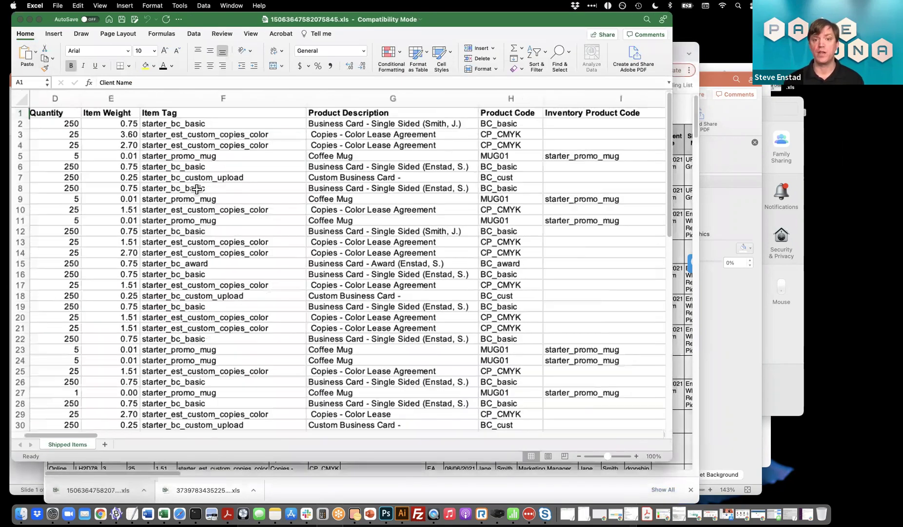
left_click(330, 135)
left_click(369, 165)
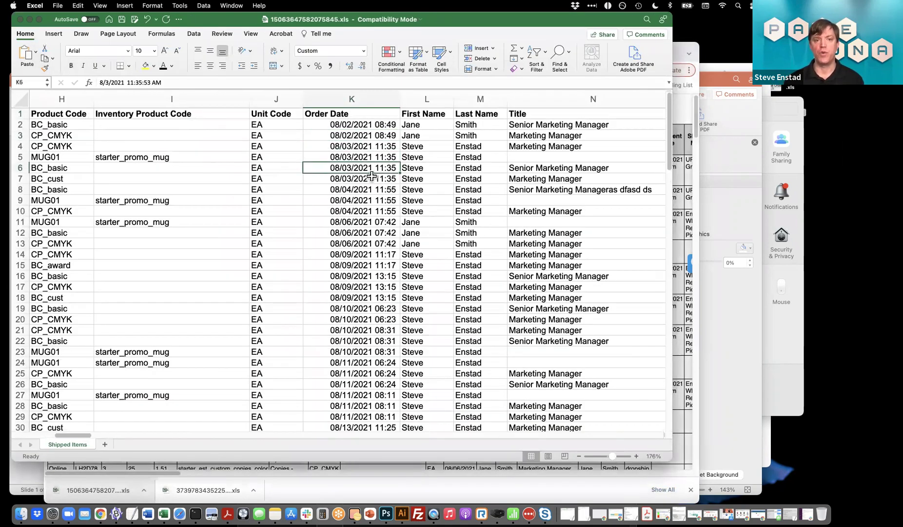
scroll(361, 194, "right", 10)
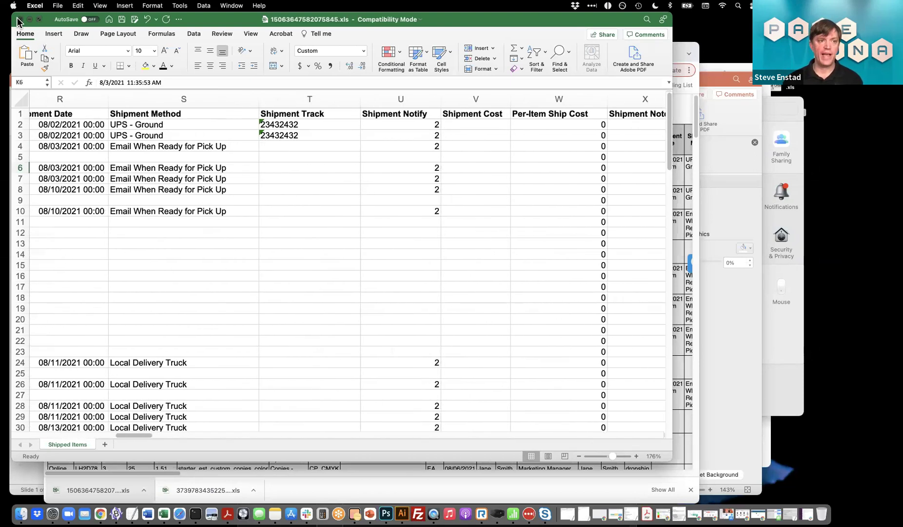
key("super+q")
key("super+w")
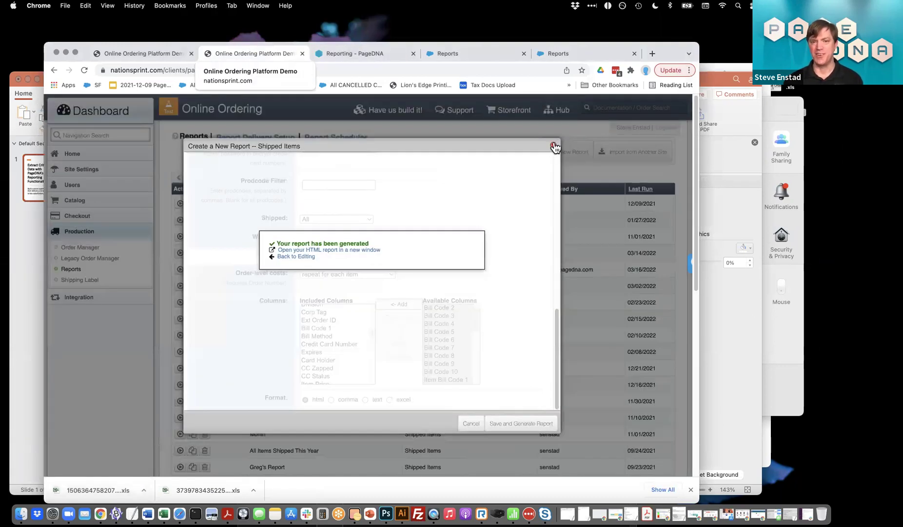
Dismiss the report-generated notice and start a new Unshipped Items by Manufacturer report
left_click(553, 145)
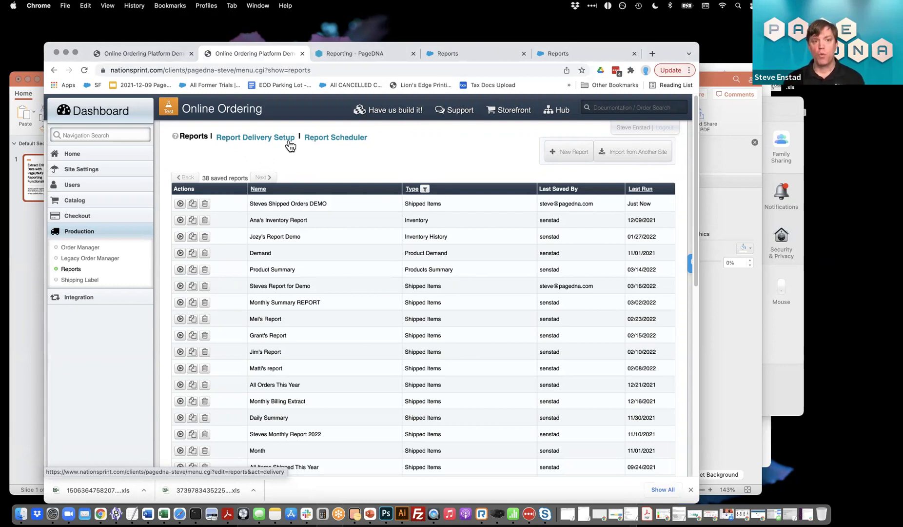
left_click(571, 151)
scroll(410, 231, "down", 2)
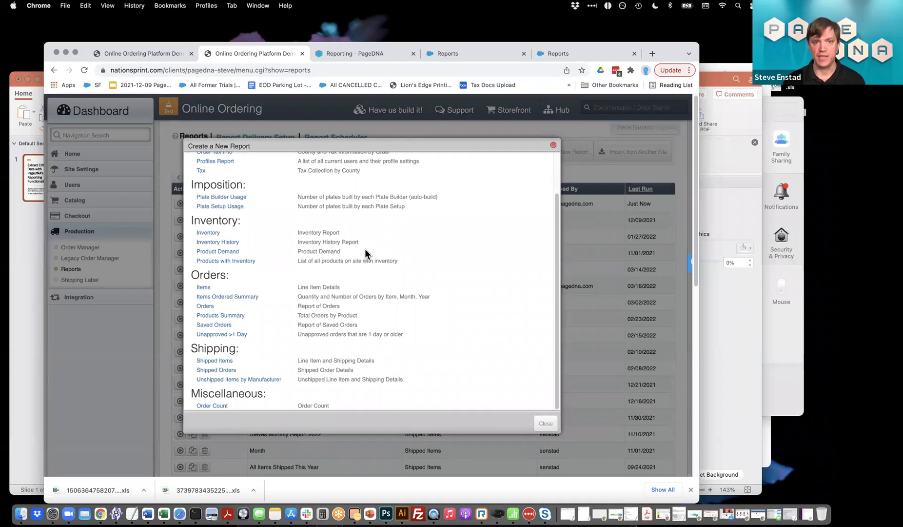
scroll(229, 416, "up", 5)
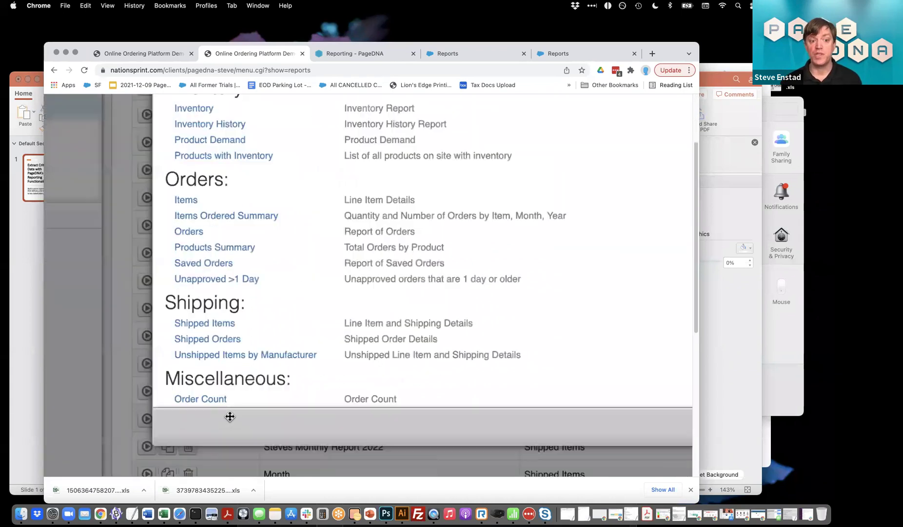
scroll(229, 416, "up", 2)
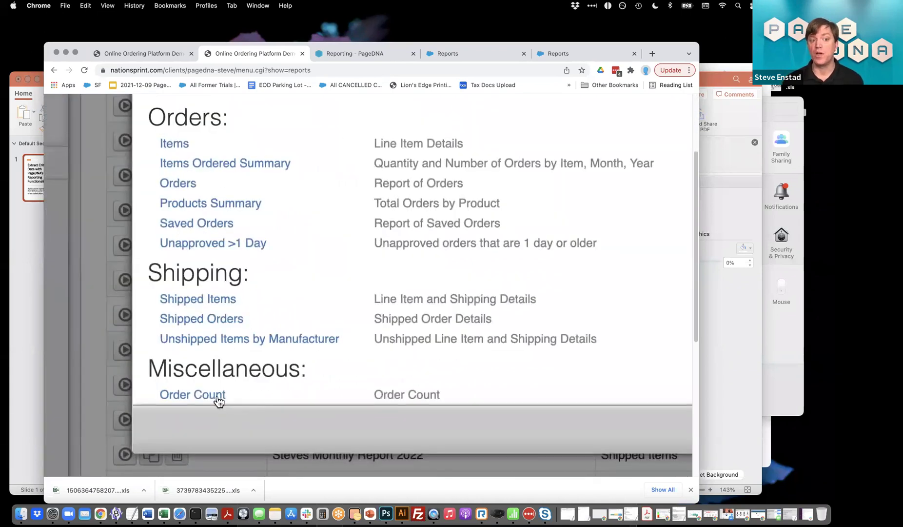
left_click(185, 339)
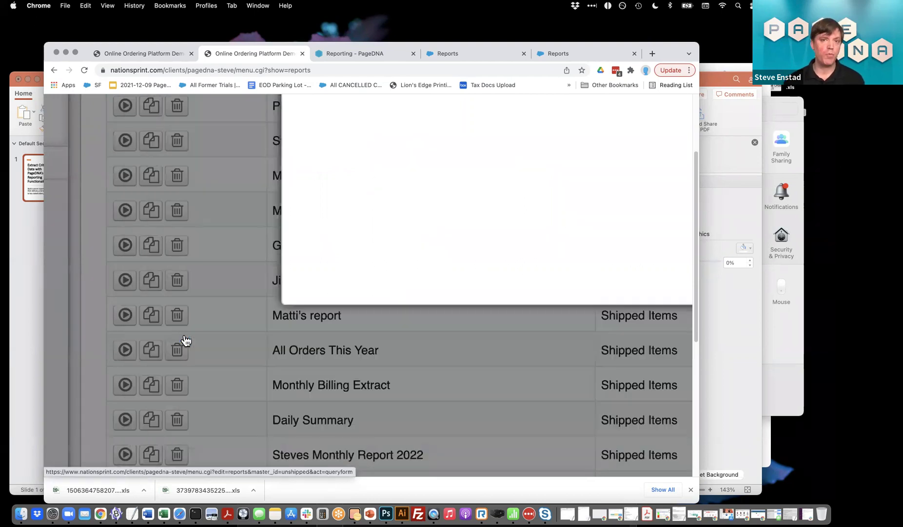
scroll(186, 339, "down", 3)
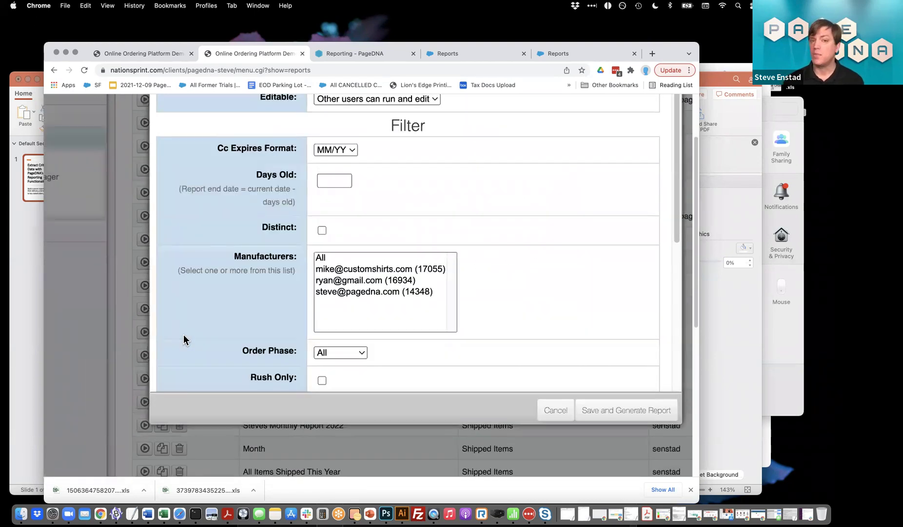
scroll(183, 334, "down", 3)
scroll(500, 171, "up", 3)
Name the report 'LAGGING ORDERS', set Days Old to 5, and select one manufacturer
left_click(427, 181)
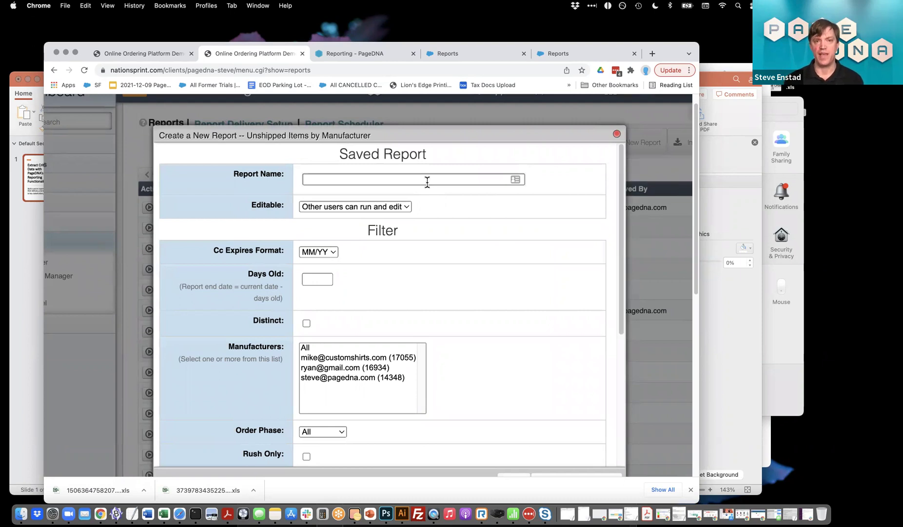
type("LAGGIN")
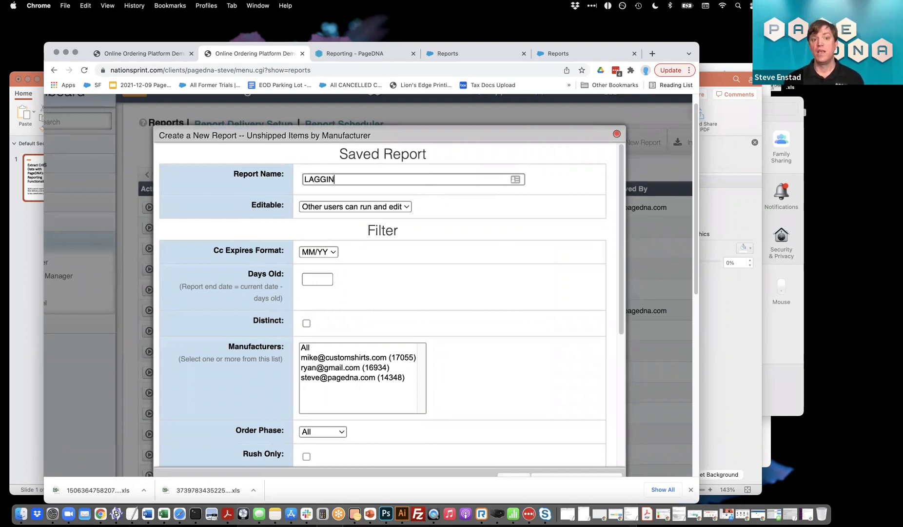
type("G ORDERS")
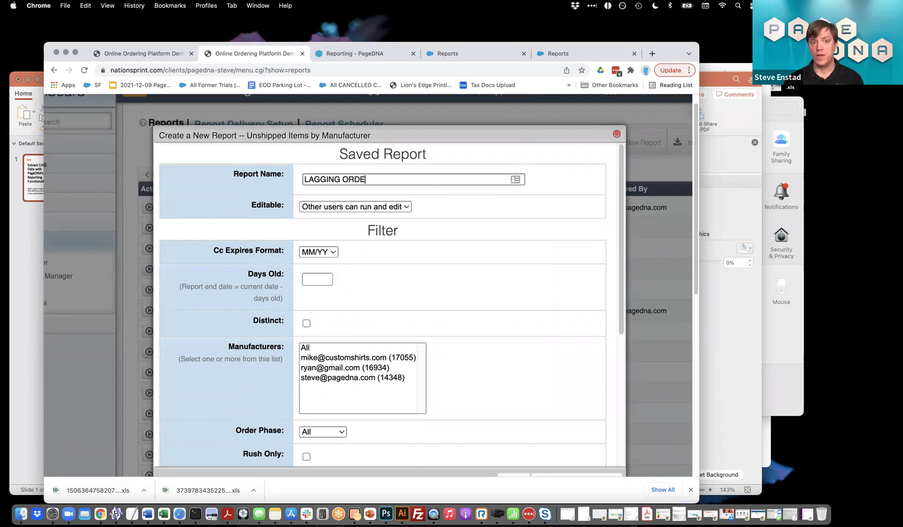
left_click(310, 278)
type("5")
left_click(350, 359)
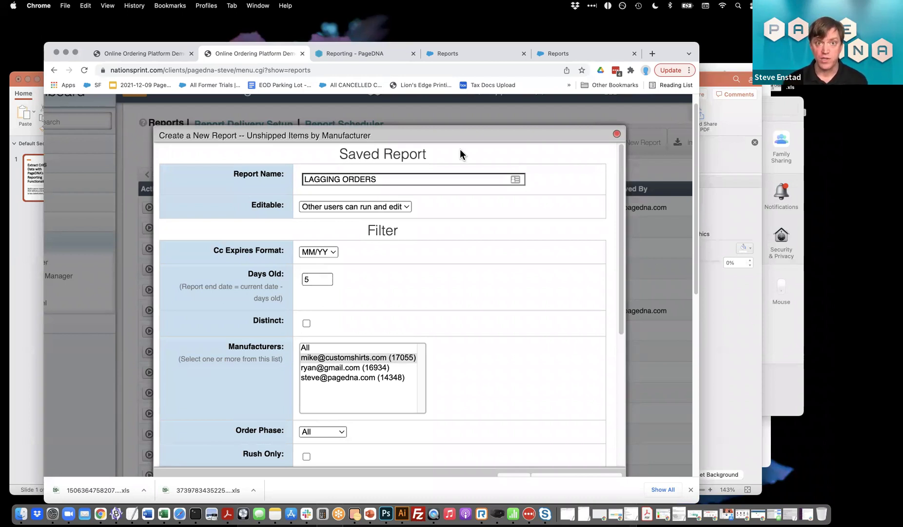
scroll(429, 289, "down", 5)
scroll(429, 293, "down", 3)
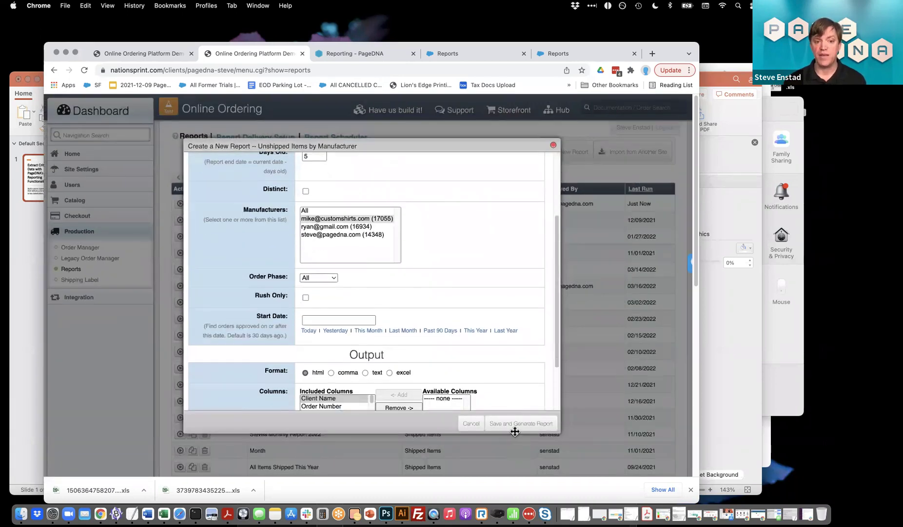
Save and generate the LAGGING ORDERS report, preview its HTML output, then go to Report Scheduler
left_click(518, 423)
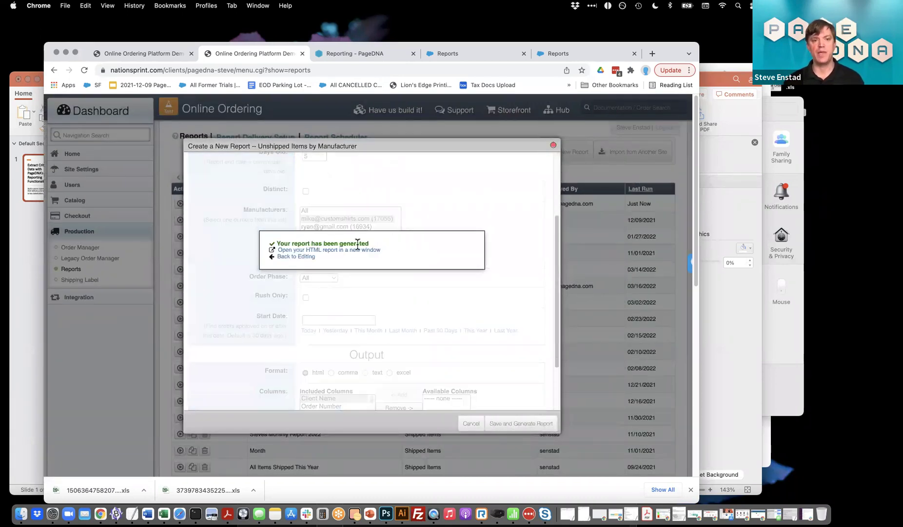
left_click(353, 250)
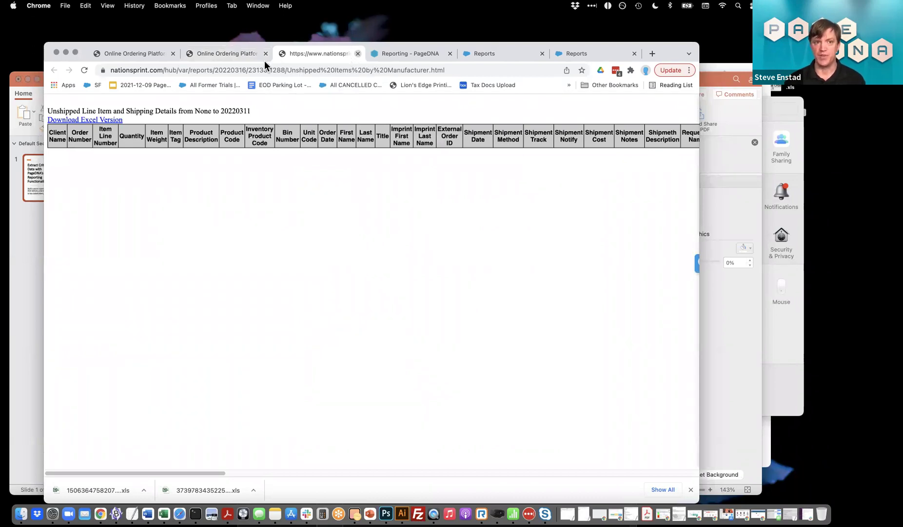
left_click(358, 54)
left_click(554, 146)
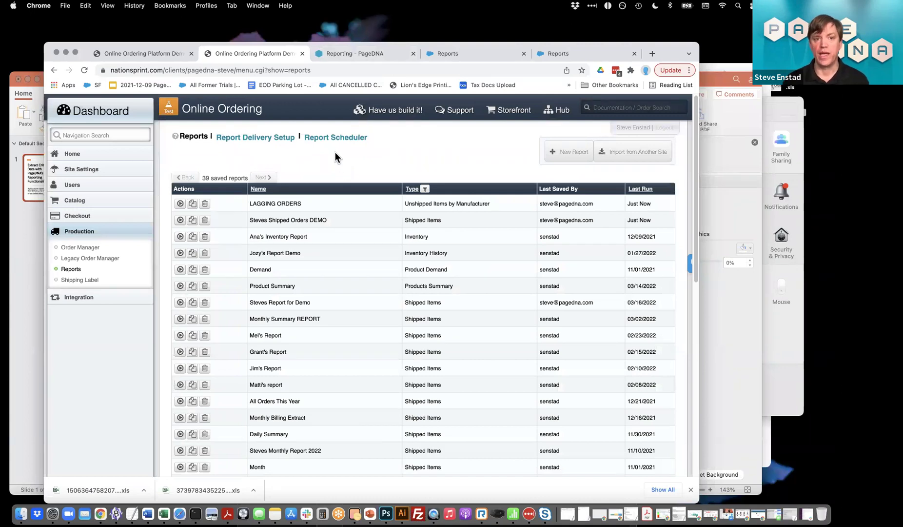
left_click(335, 139)
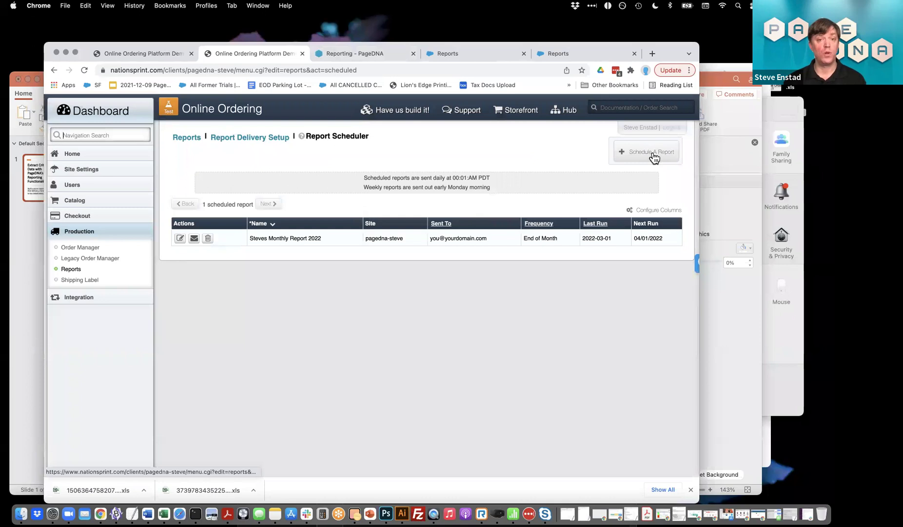
Start a new schedule for Steves Shipped Orders DEMO, sent at the end of each month
left_click(654, 156)
left_click(391, 167)
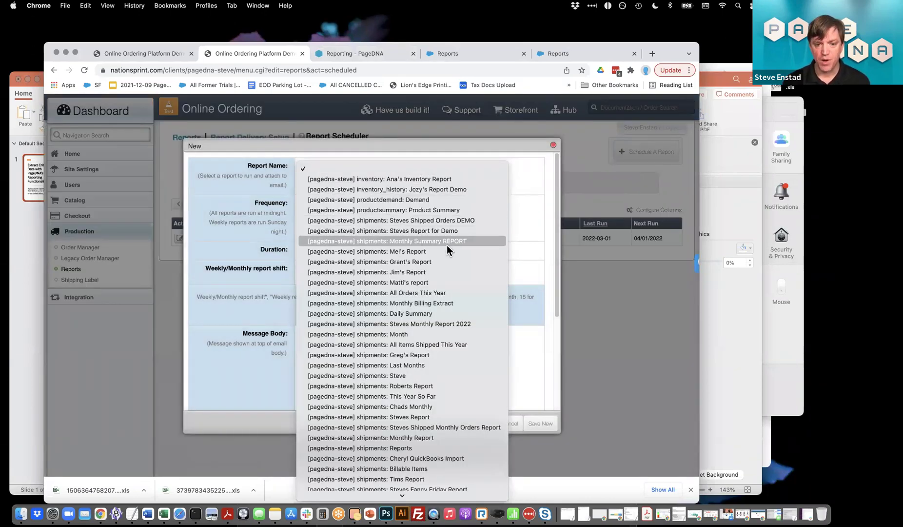
scroll(446, 245, "down", 4)
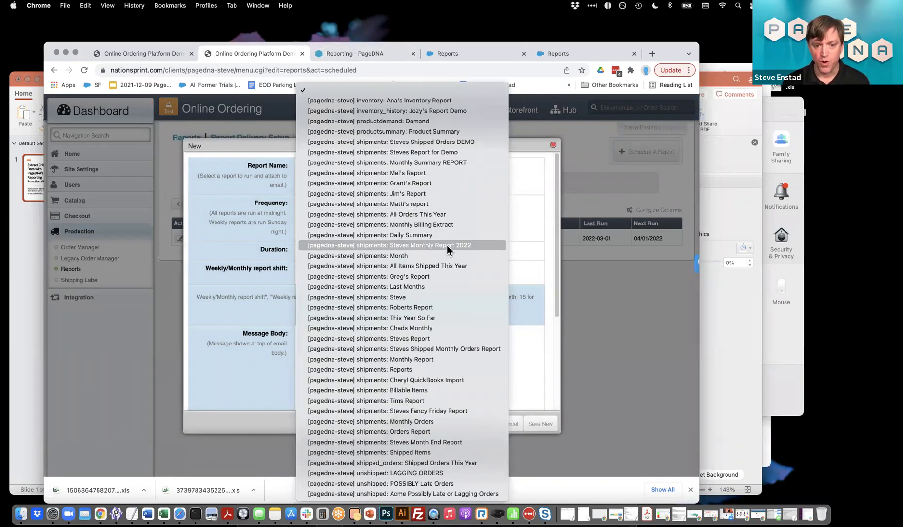
left_click(442, 145)
left_click(314, 204)
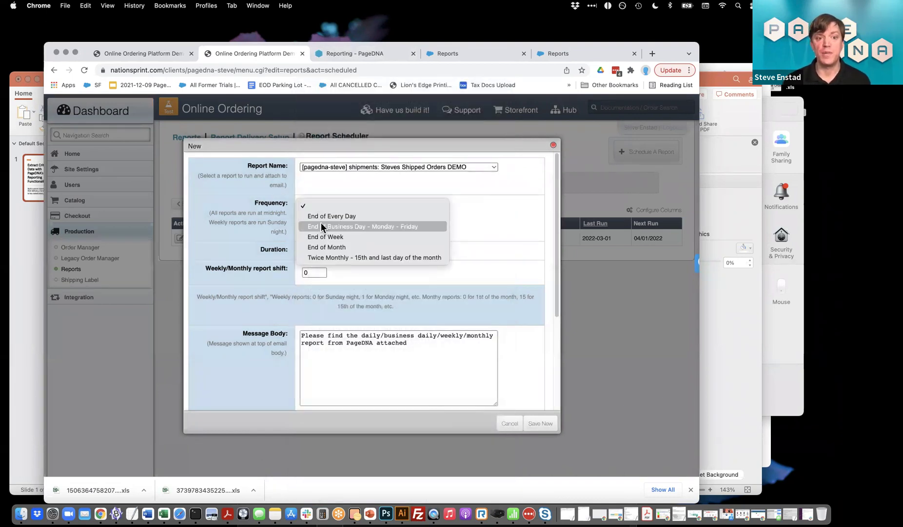
left_click(338, 246)
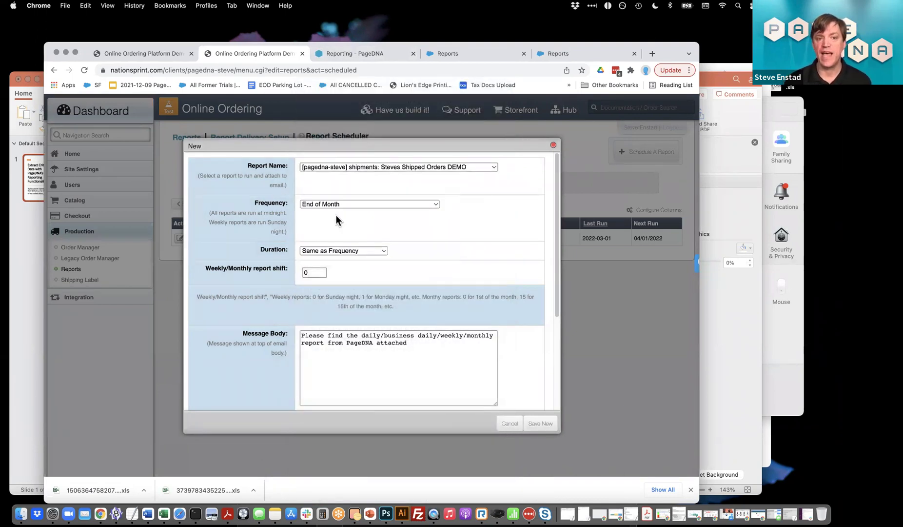
scroll(336, 215, "up", 5)
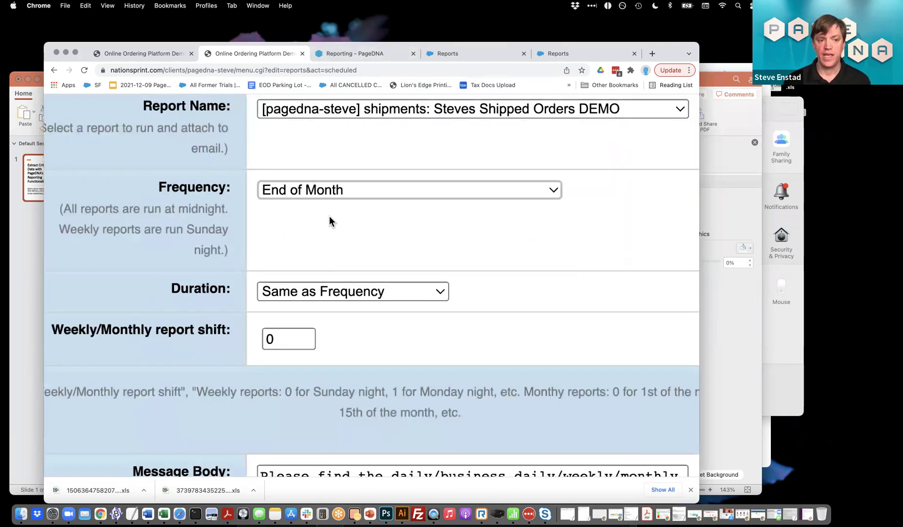
scroll(329, 220, "down", 5)
scroll(329, 216, "down", 3)
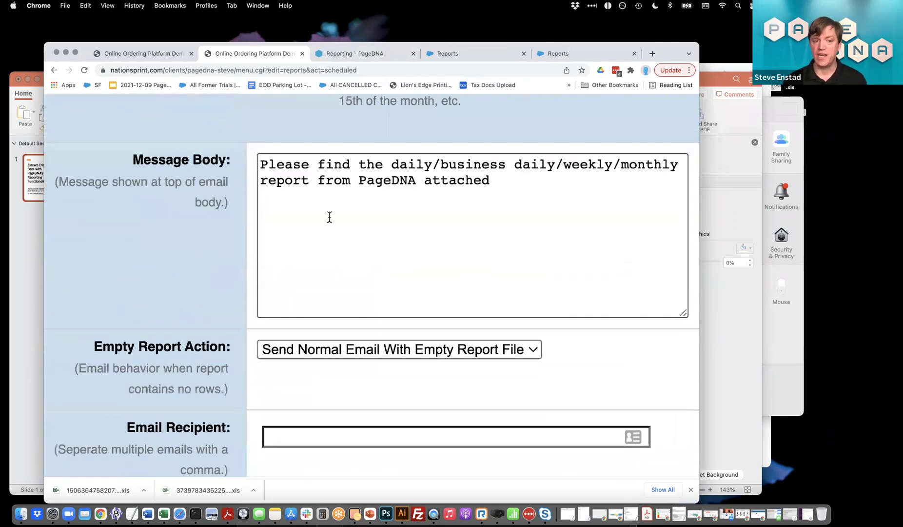
scroll(330, 217, "down", 5)
Enter the recipient's e-mail address for the scheduled report
left_click(328, 196)
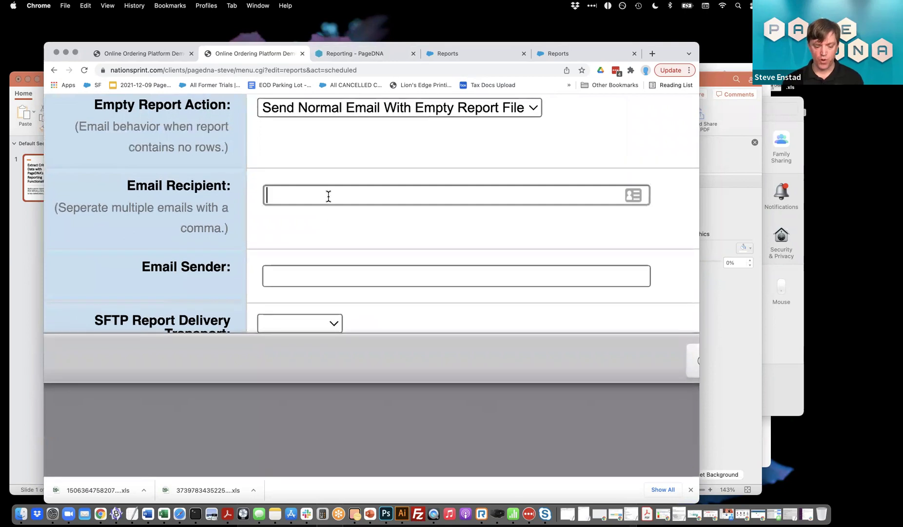
key("super+v")
key("super+z")
Fill in the customer service sender address and save the scheduled report
left_click(266, 276)
type("steve")
key("BackSpace")
key("BackSpace")
key("BackSpace")
key("BackSpace")
key("BackSpace")
type("rep")
key("BackSpace")
key("BackSpace")
key("BackSpace")
type("customerservice@yourdomain.com")
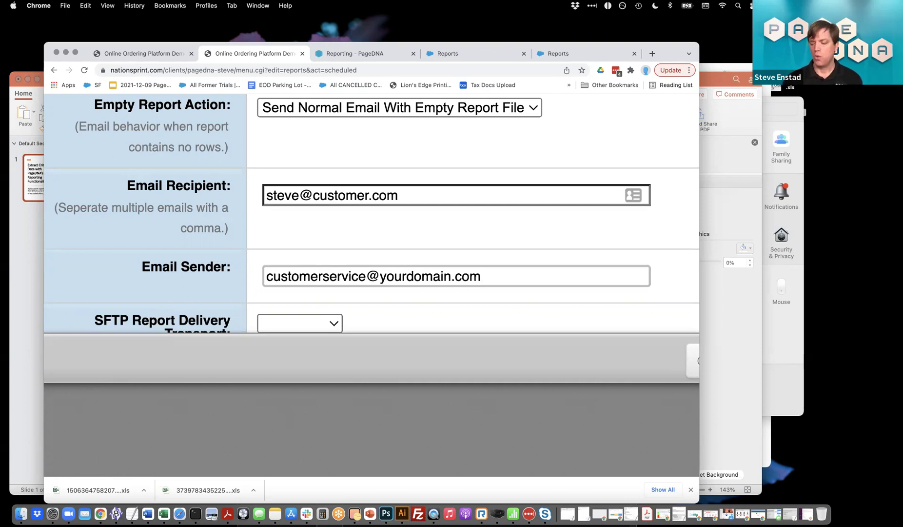
key("super+0")
left_click(540, 423)
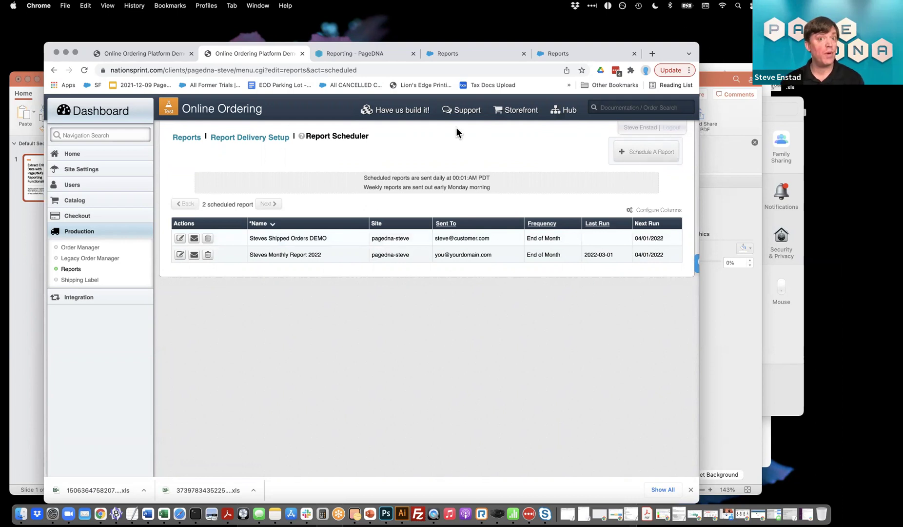
Start another schedule sent every business day and review its SFTP transport options unchanged
left_click(629, 159)
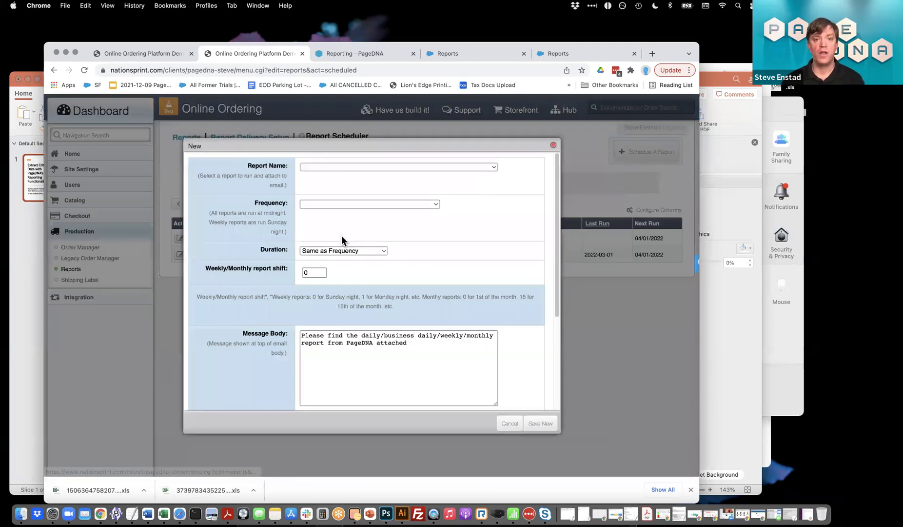
left_click(347, 168)
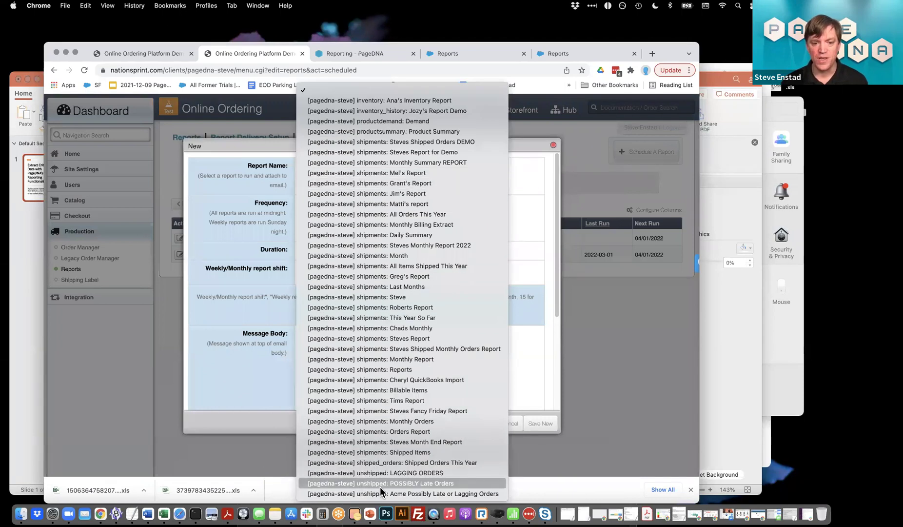
key("Escape")
left_click(353, 205)
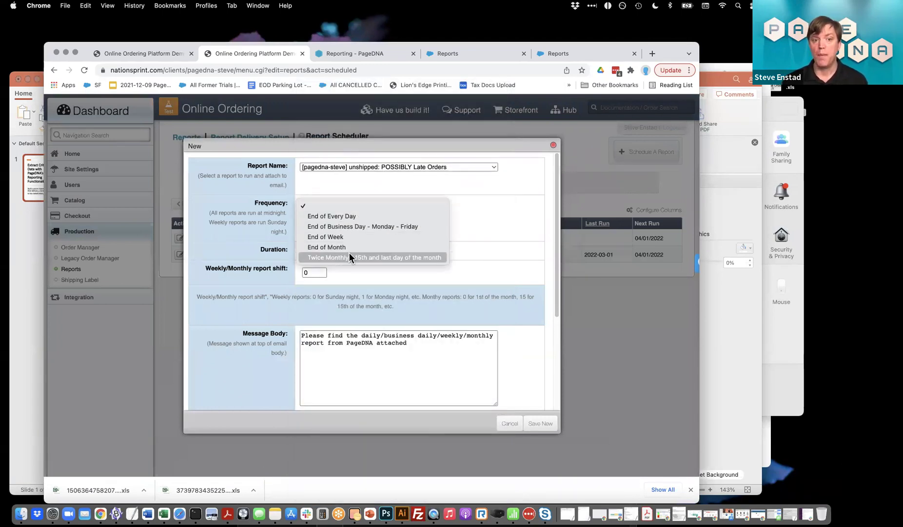
left_click(349, 230)
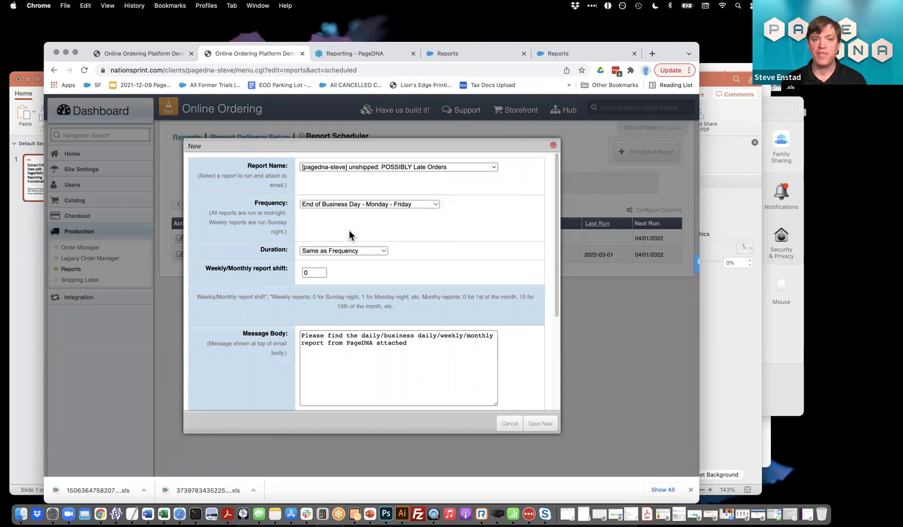
scroll(348, 231, "down", 1)
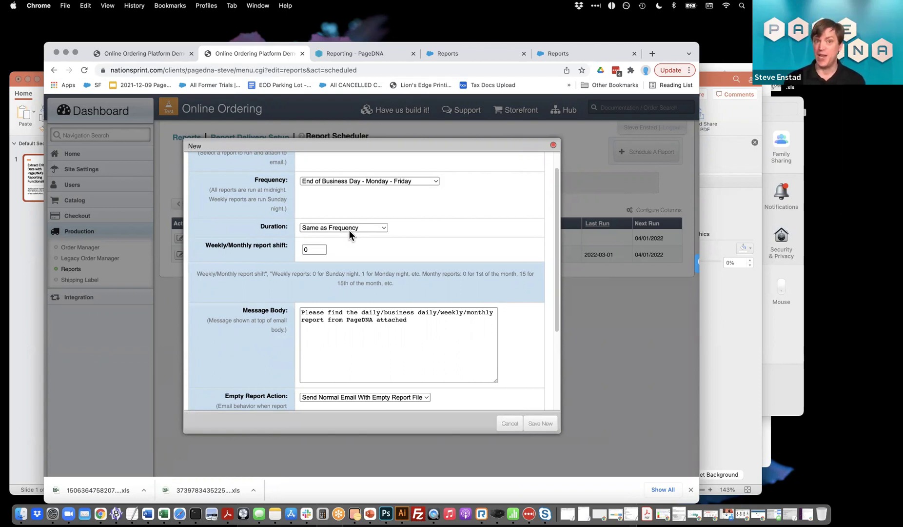
scroll(349, 230, "down", 4)
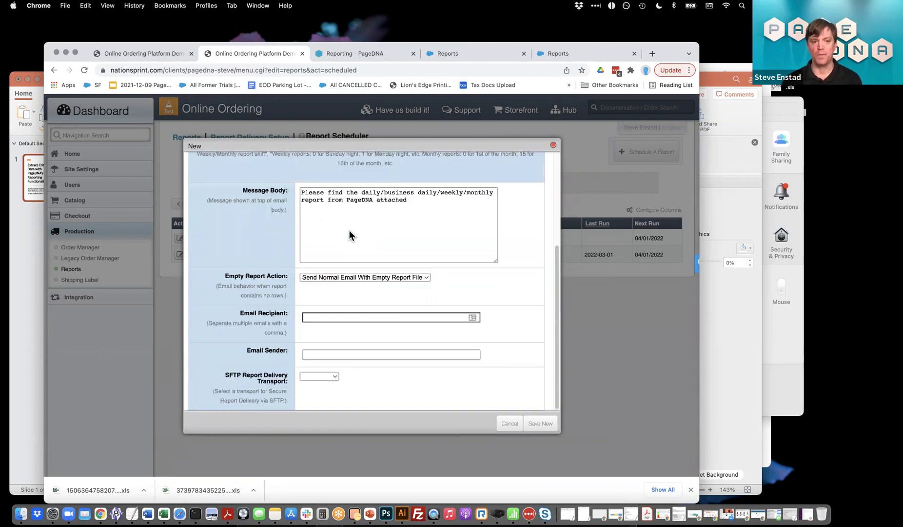
scroll(214, 421, "up", 5)
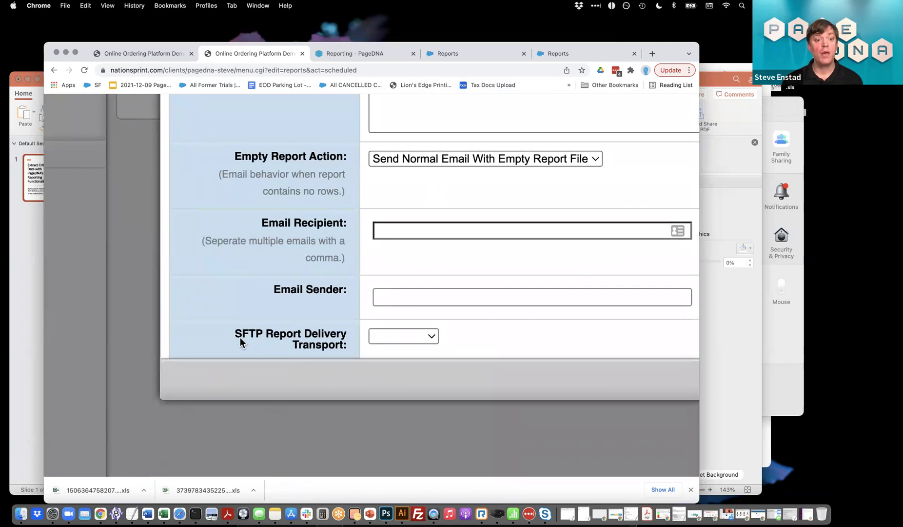
scroll(293, 341, "down", 2)
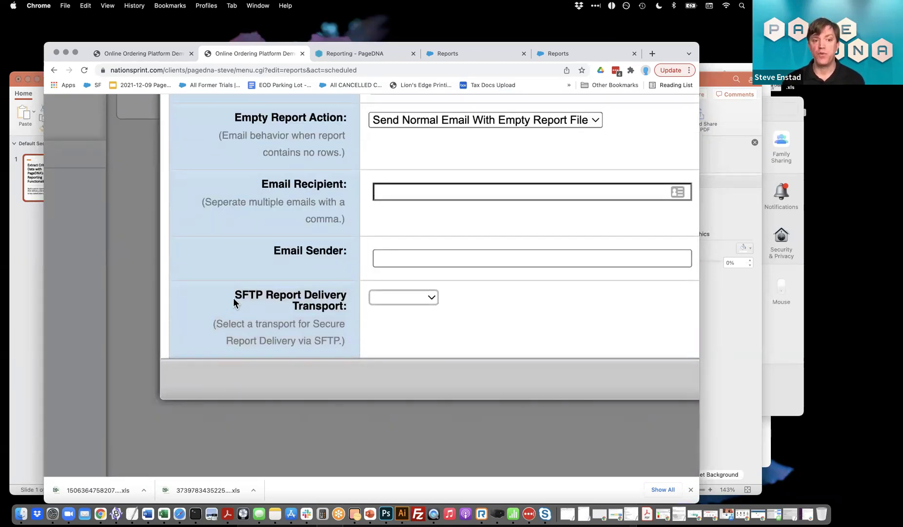
left_click(436, 302)
left_click(410, 310)
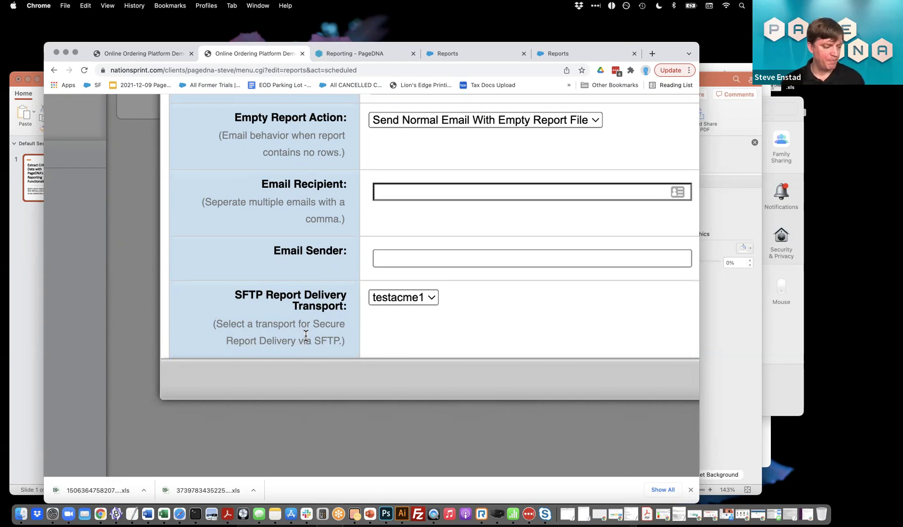
scroll(306, 336, "down", 5)
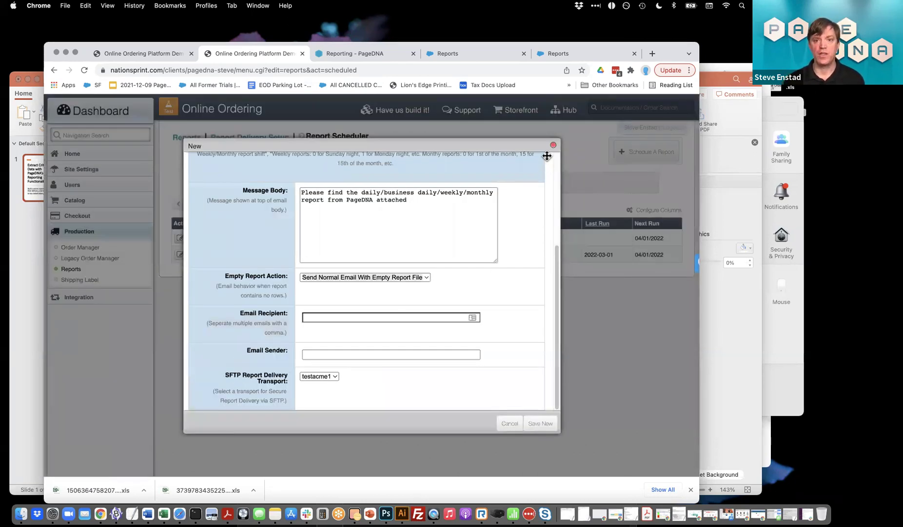
Close the schedule form and filter the navigation sidebar with 'user admin'
left_click(553, 145)
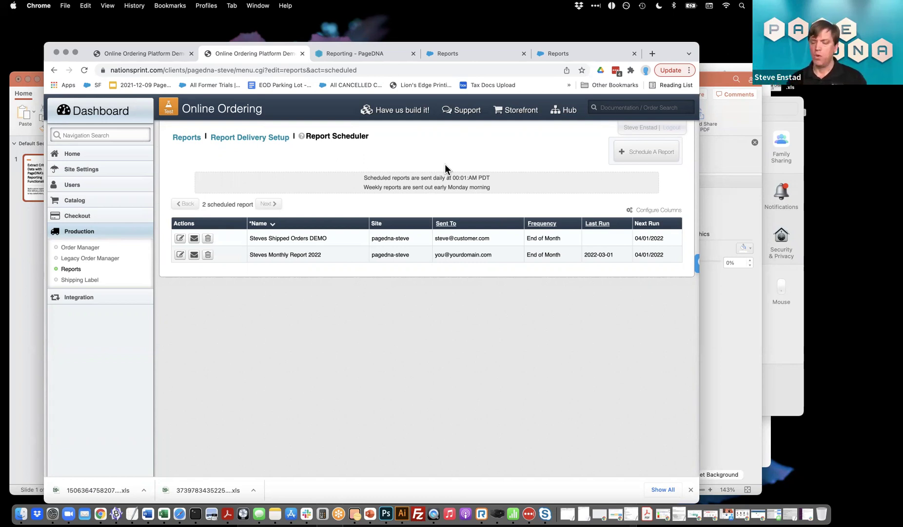
left_click(100, 133)
type("user admin")
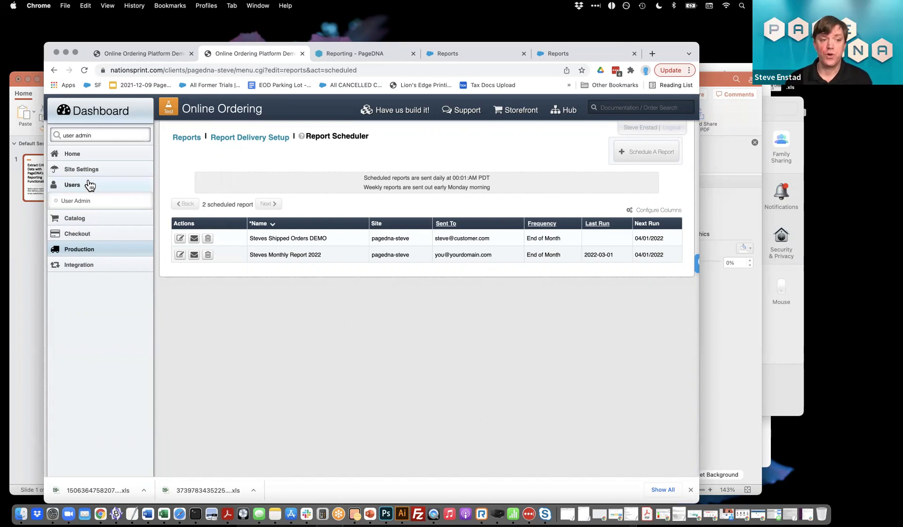
Open User Admin to view the single active admin user, then expand the Checkout settings group
left_click(76, 203)
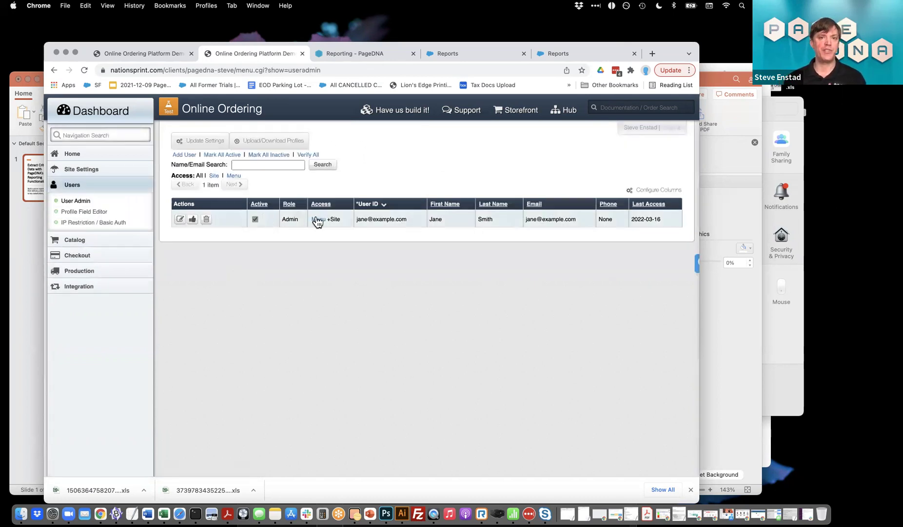
left_click(359, 218)
scroll(359, 218, "up", 5)
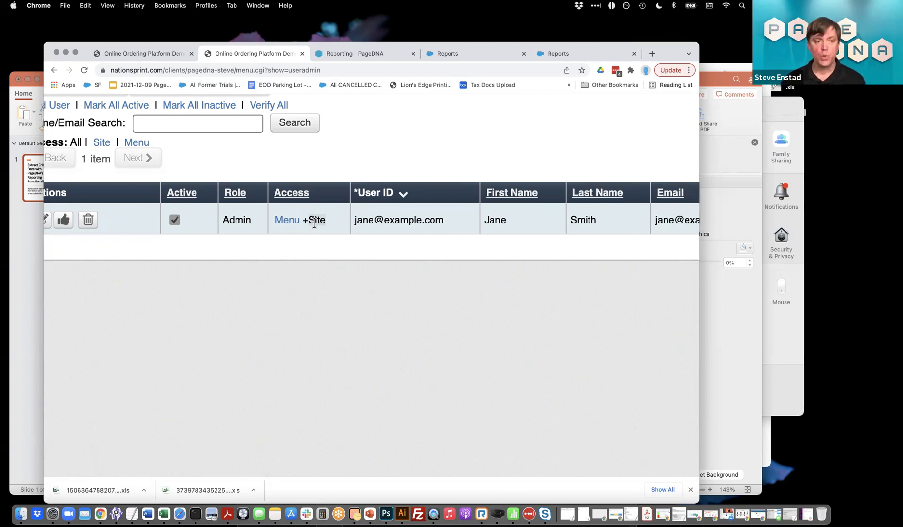
scroll(314, 224, "down", 5)
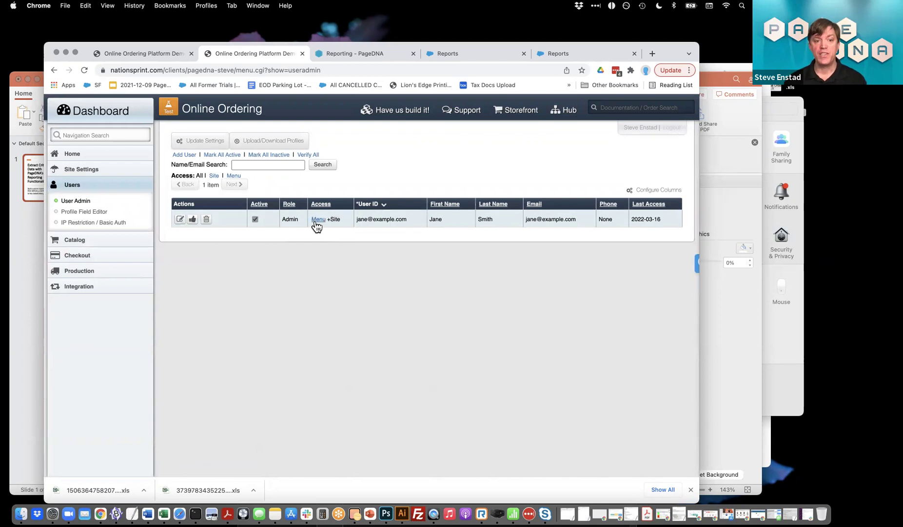
left_click(74, 255)
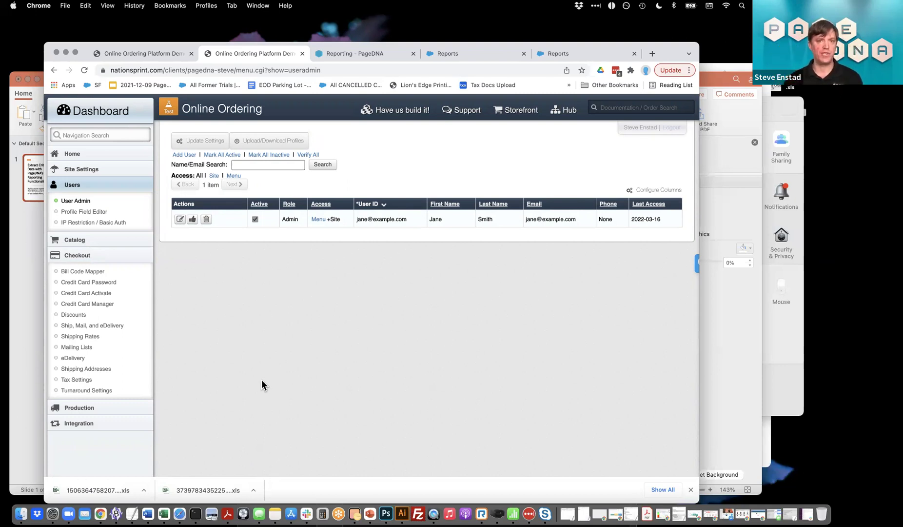
Open the admin user's Menu permissions and reveal the individual reports under Reports
left_click(318, 221)
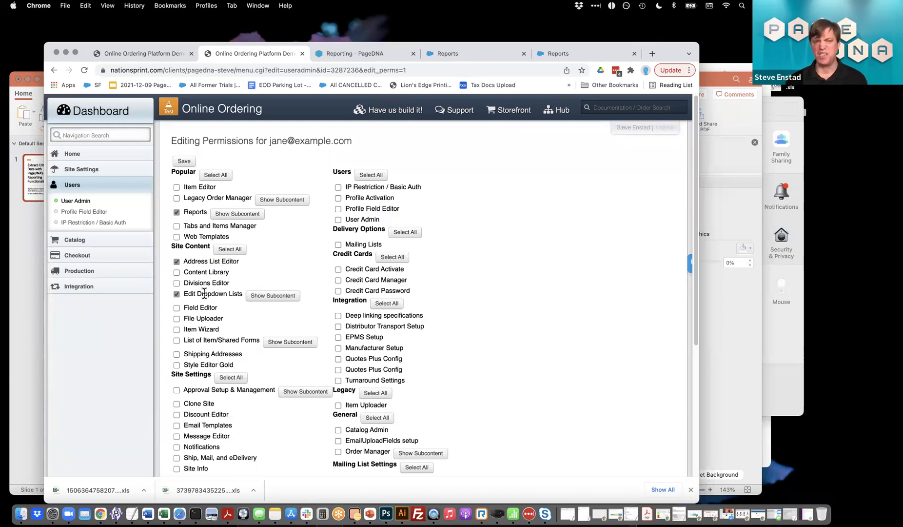
left_click(274, 298)
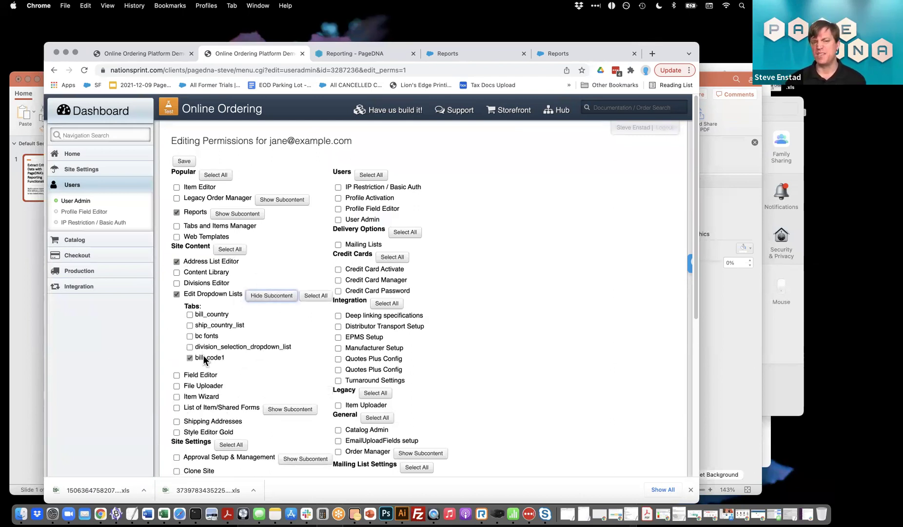
left_click(272, 297)
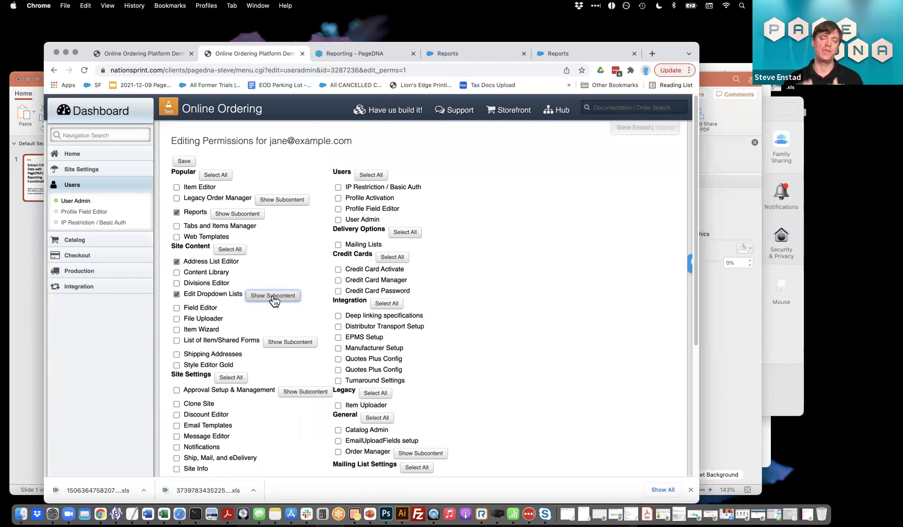
left_click(229, 214)
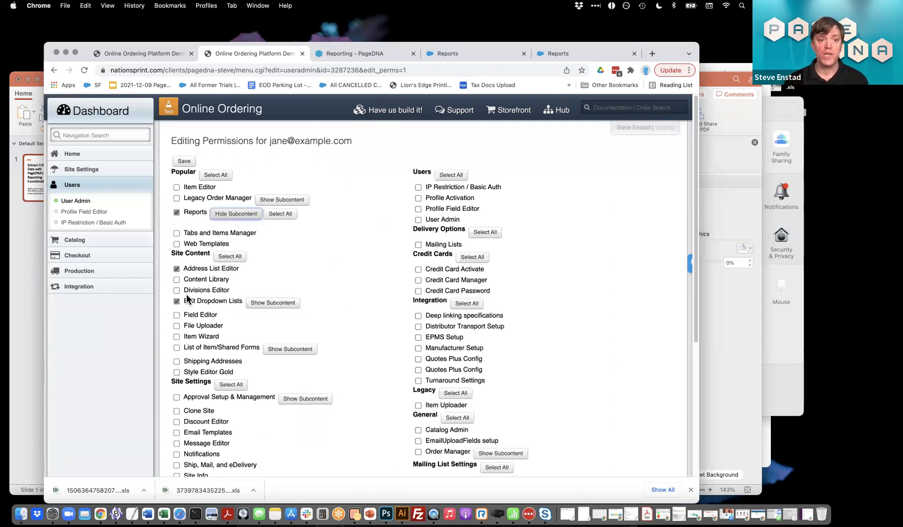
Allow access to the Steves Shipped Orders DEMO saved report and Inventory reports, then save
scroll(185, 300, "down", 1)
scroll(184, 298, "down", 10)
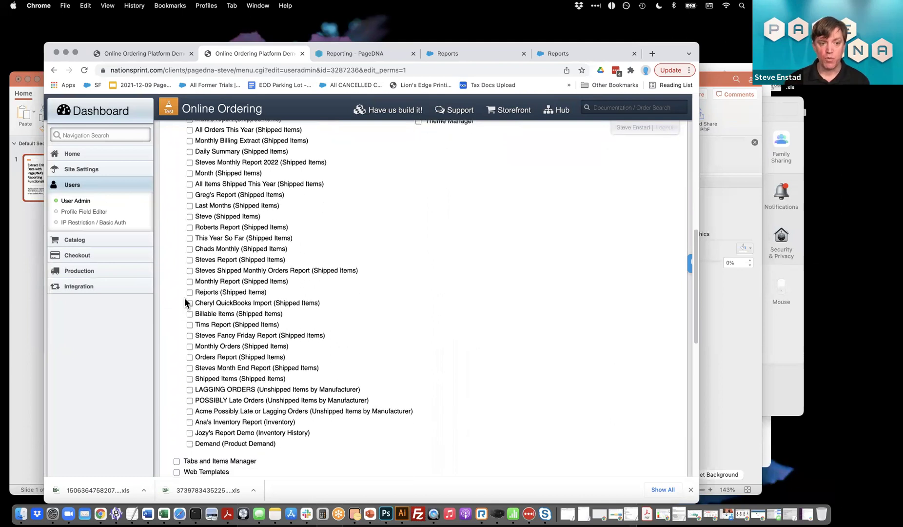
scroll(184, 298, "up", 7)
scroll(189, 341, "down", 2)
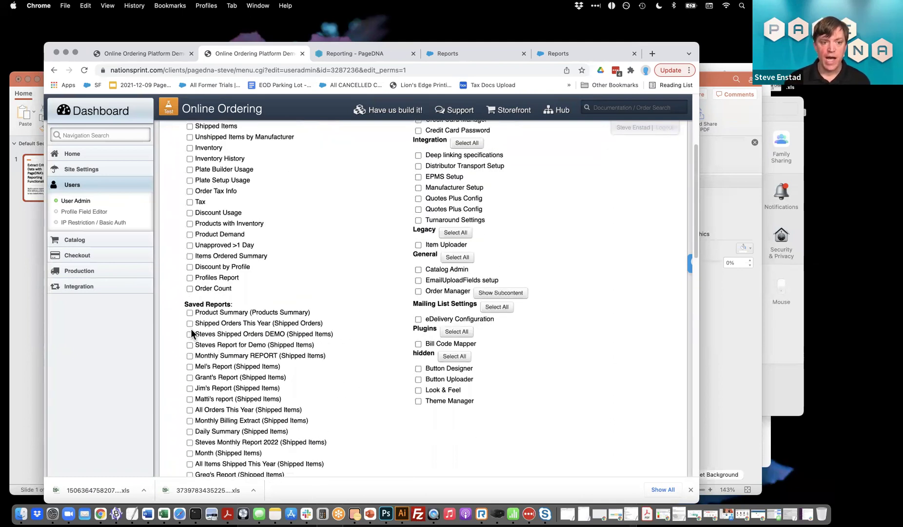
left_click(189, 334)
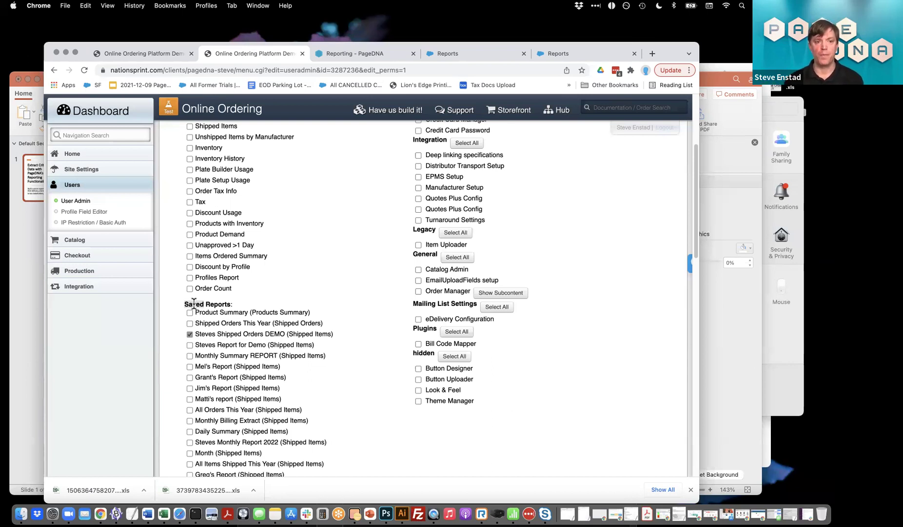
scroll(194, 304, "up", 5)
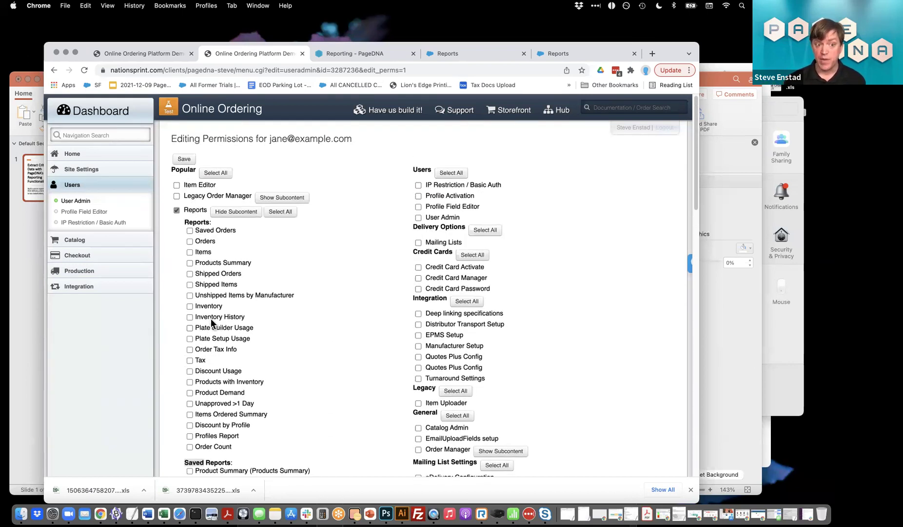
left_click(188, 307)
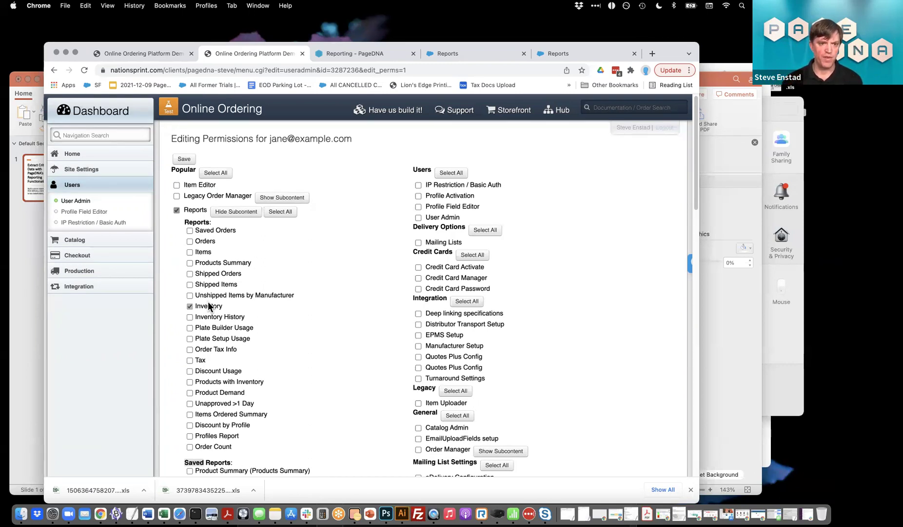
left_click(184, 159)
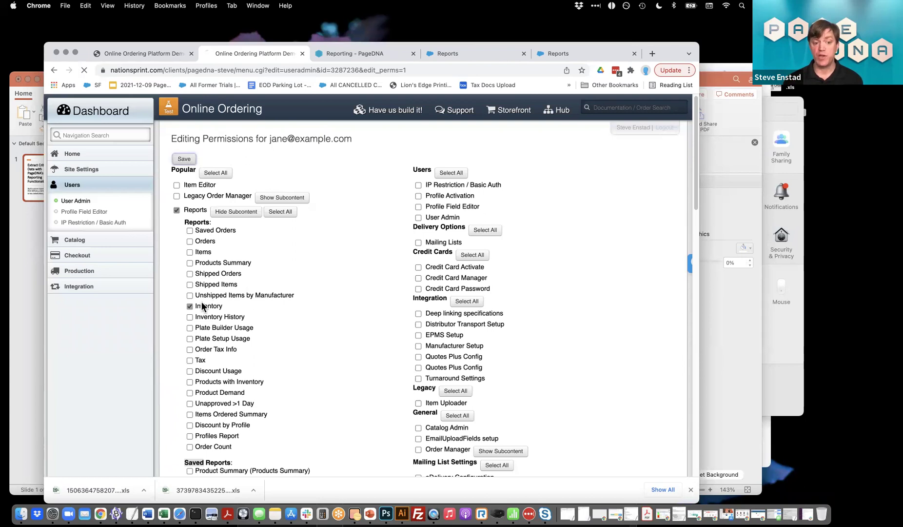
Log in as the restricted user in Safari and open Production > Reports
left_click(179, 513)
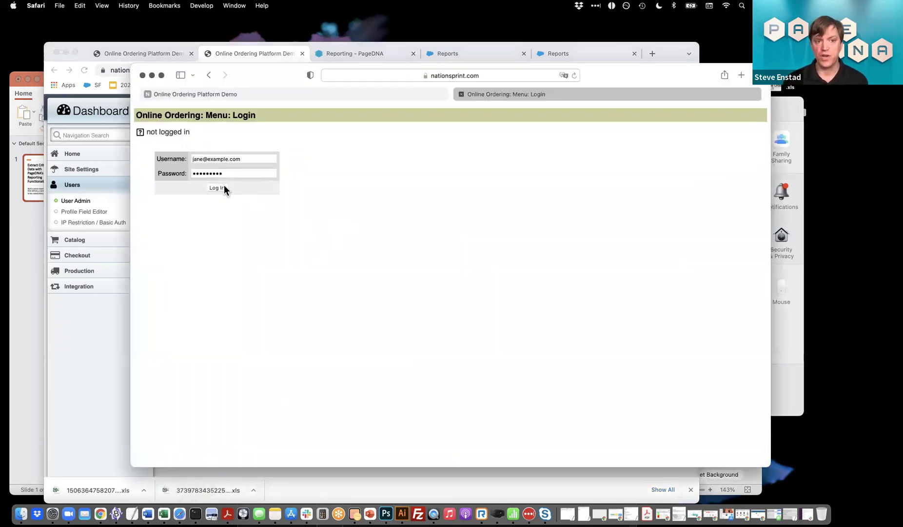
left_click(216, 188)
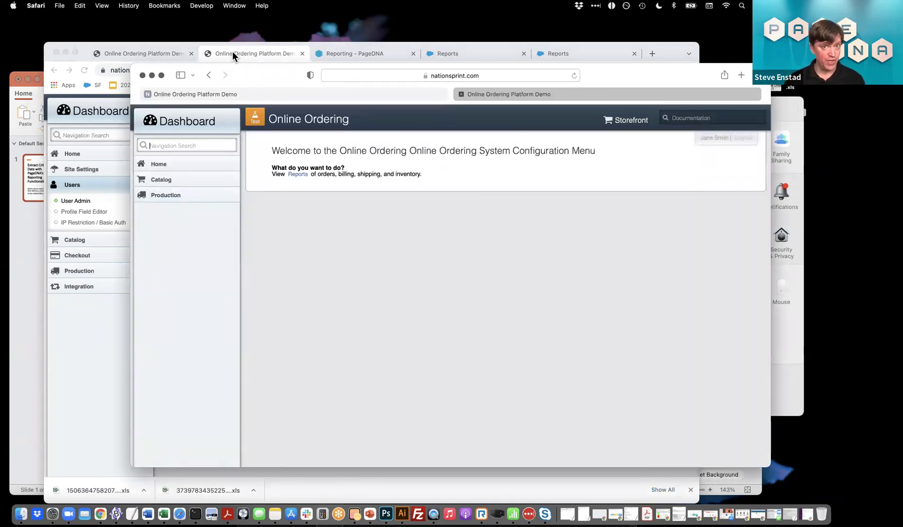
left_click(166, 181)
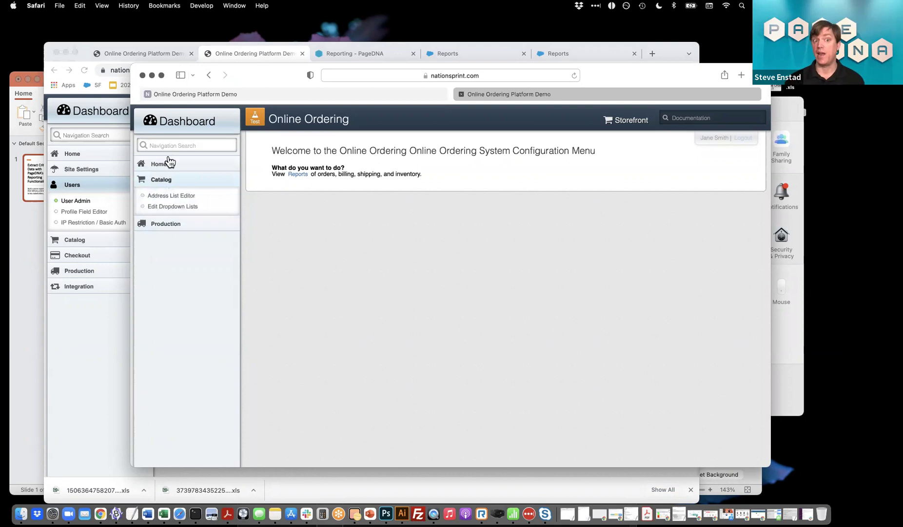
left_click(169, 223)
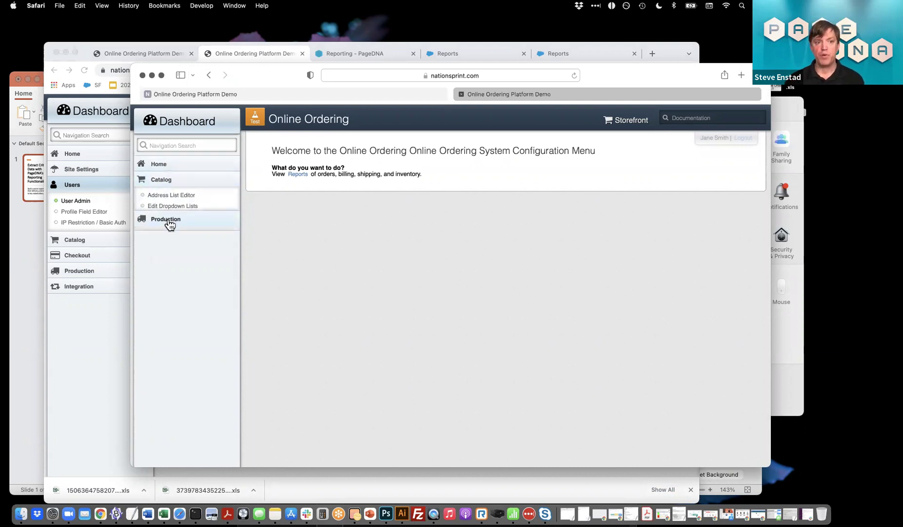
left_click(161, 211)
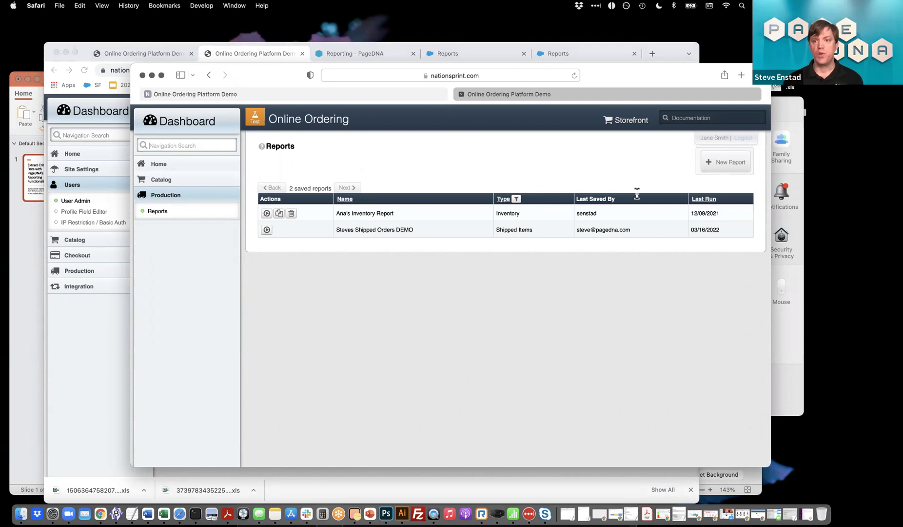
Try a new Inventory report, cancel it, then run Steves Shipped Orders DEMO
left_click(726, 162)
left_click(293, 224)
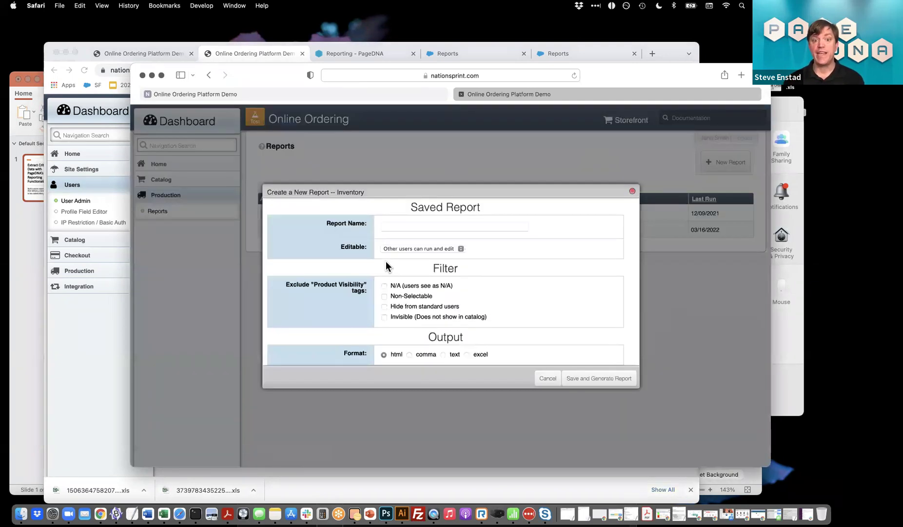
left_click(544, 383)
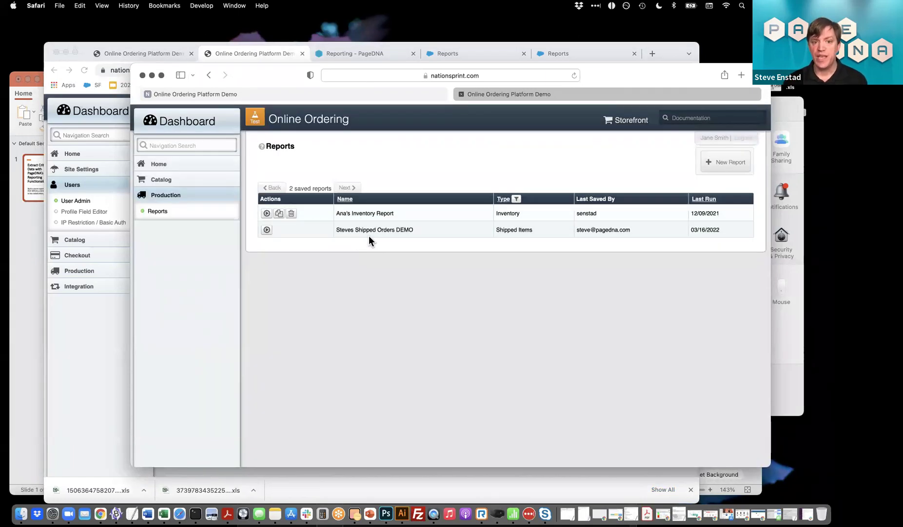
left_click(268, 230)
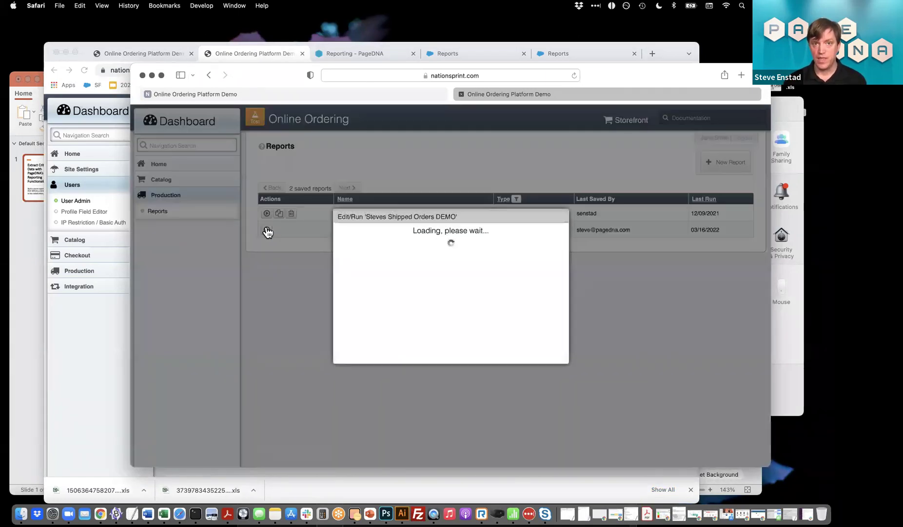